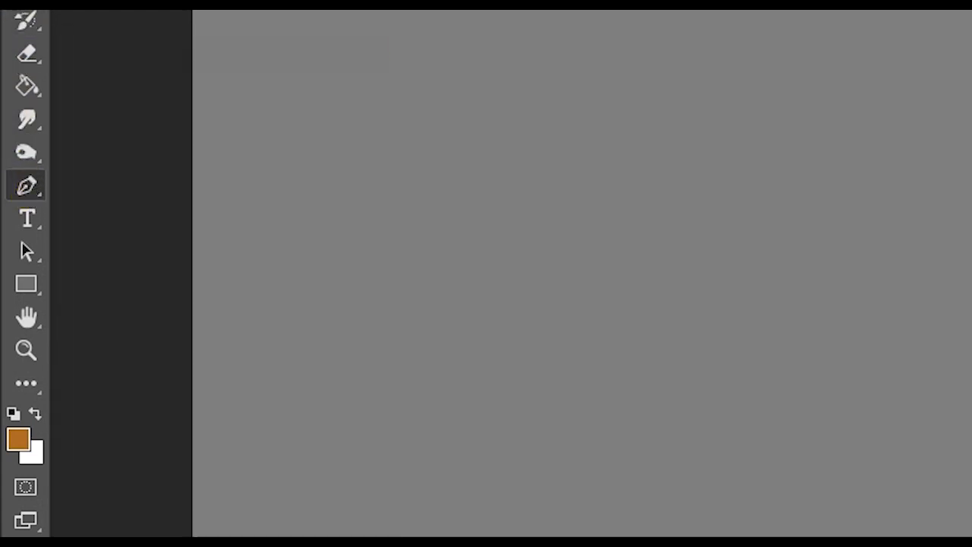
# Step: Draw a closed six-sided path of straight segments with the Pen tool in the empty area beside the tree
pyautogui.click(25, 23)
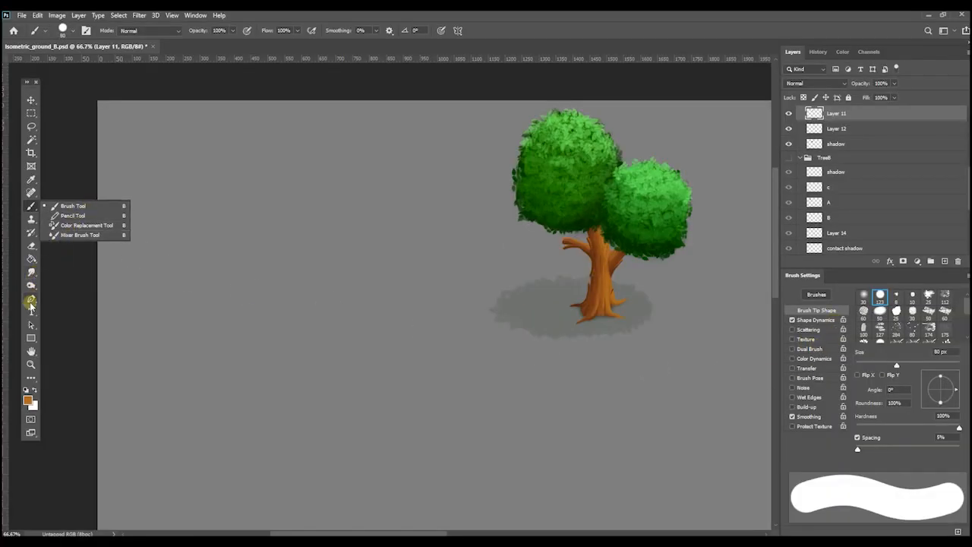
pyautogui.click(31, 302)
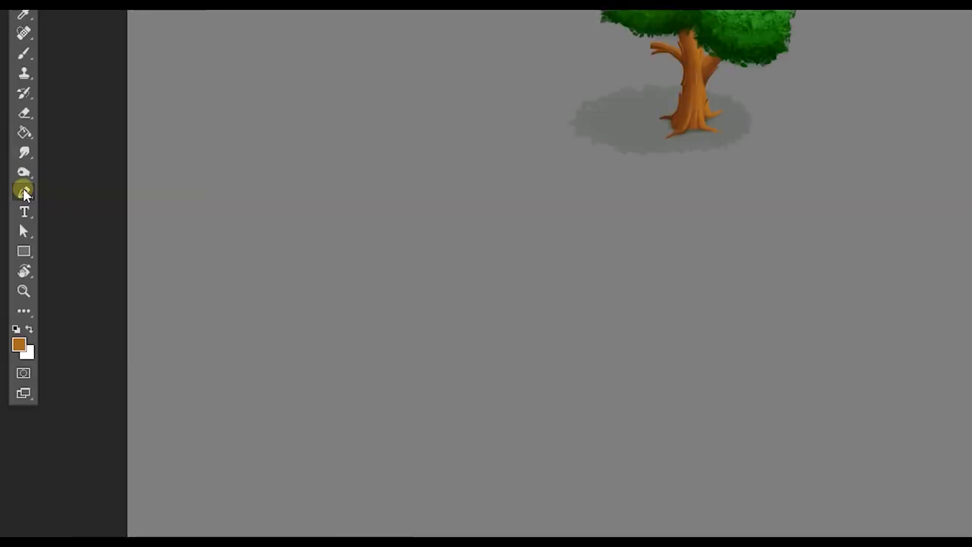
pyautogui.click(24, 192)
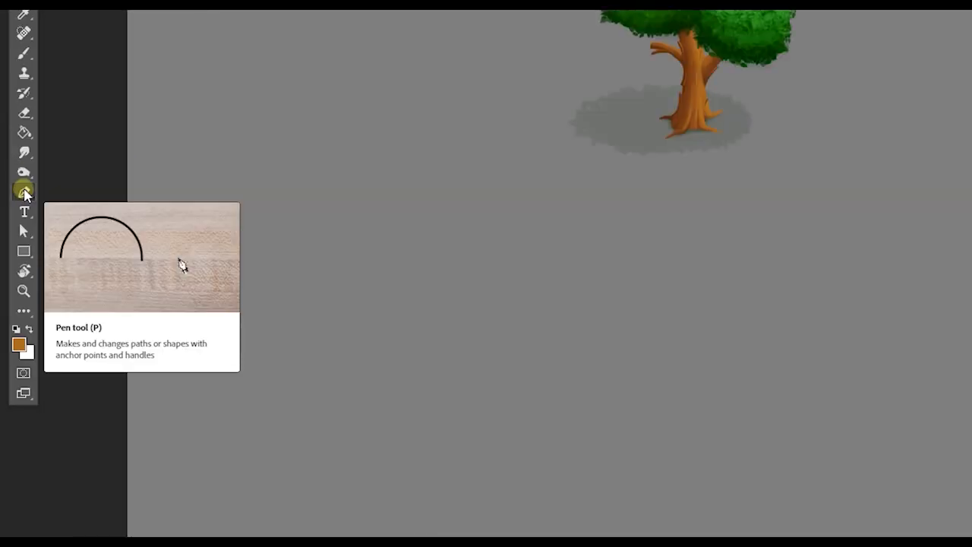
pyautogui.click(256, 173)
pyautogui.click(387, 112)
pyautogui.click(474, 180)
pyautogui.click(411, 244)
pyautogui.click(295, 272)
pyautogui.click(221, 249)
pyautogui.click(256, 173)
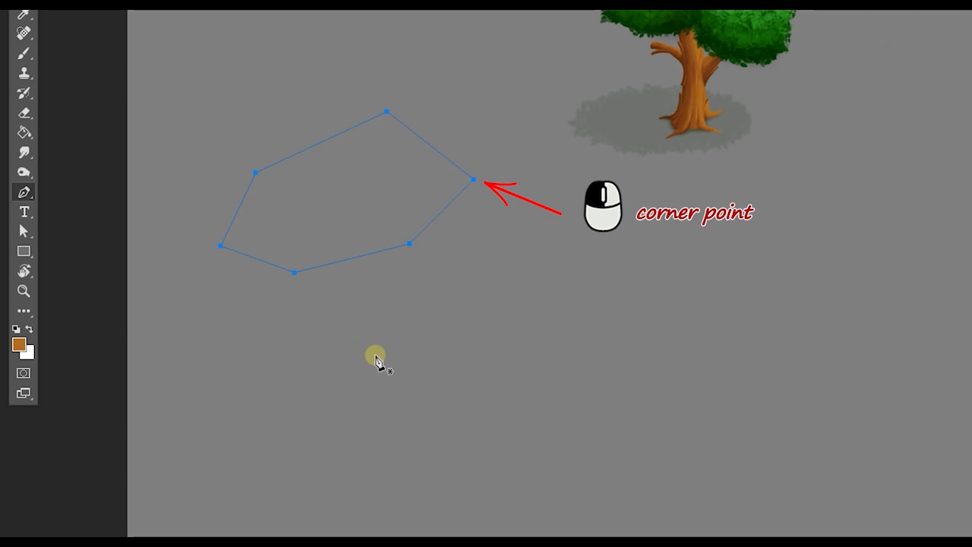
# Step: Draw a closed, rounded path of seven smooth anchor points with the Pen tool below the six-sided path
pyautogui.click(395, 314)
pyautogui.hotkey('ctrl', 'z')
pyautogui.click(398, 315)
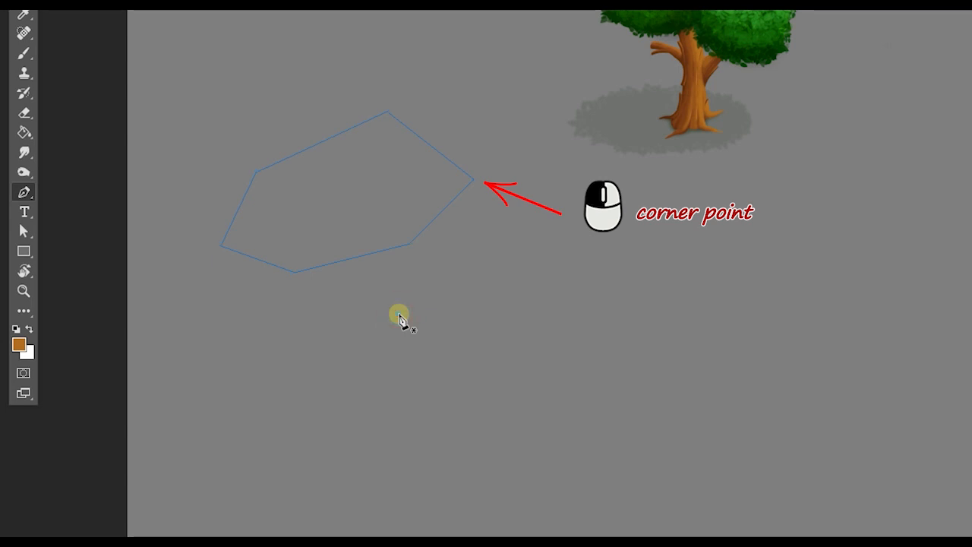
pyautogui.moveTo(424, 322); pyautogui.dragTo(447, 323)
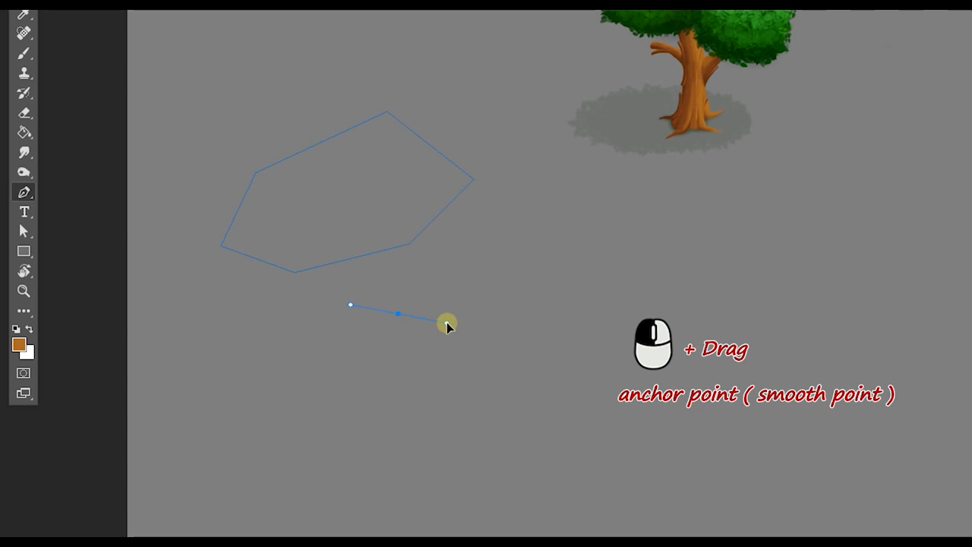
pyautogui.moveTo(447, 323); pyautogui.dragTo(446, 324)
pyautogui.moveTo(478, 397); pyautogui.dragTo(477, 430)
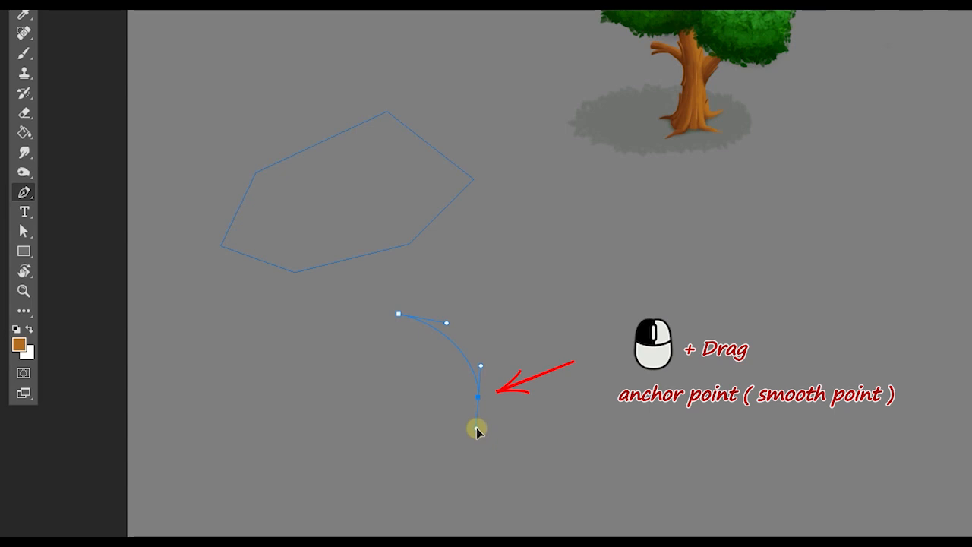
pyautogui.moveTo(392, 466); pyautogui.dragTo(380, 466)
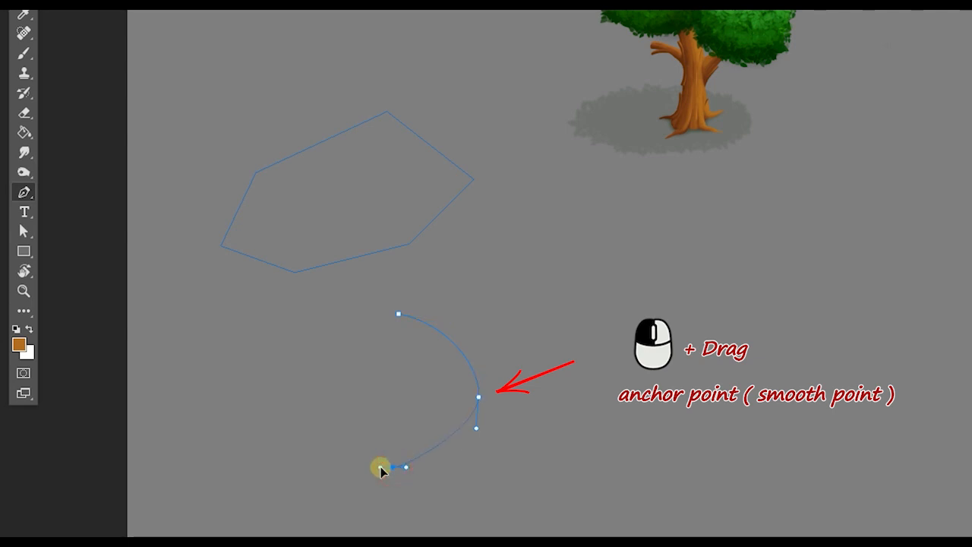
pyautogui.moveTo(243, 458); pyautogui.dragTo(232, 436)
pyautogui.moveTo(213, 393); pyautogui.dragTo(227, 368)
pyautogui.moveTo(279, 331); pyautogui.dragTo(279, 330)
pyautogui.moveTo(362, 311); pyautogui.dragTo(372, 308)
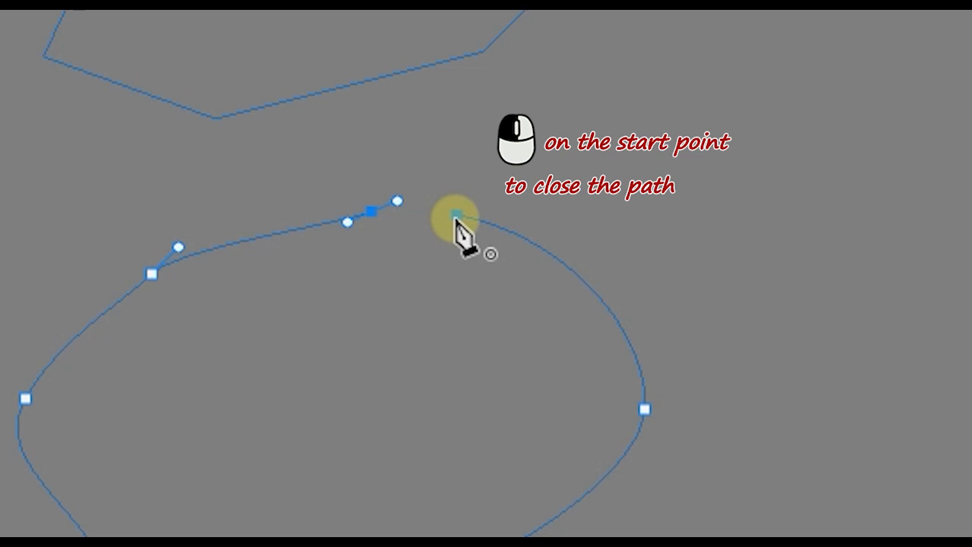
pyautogui.click(456, 218)
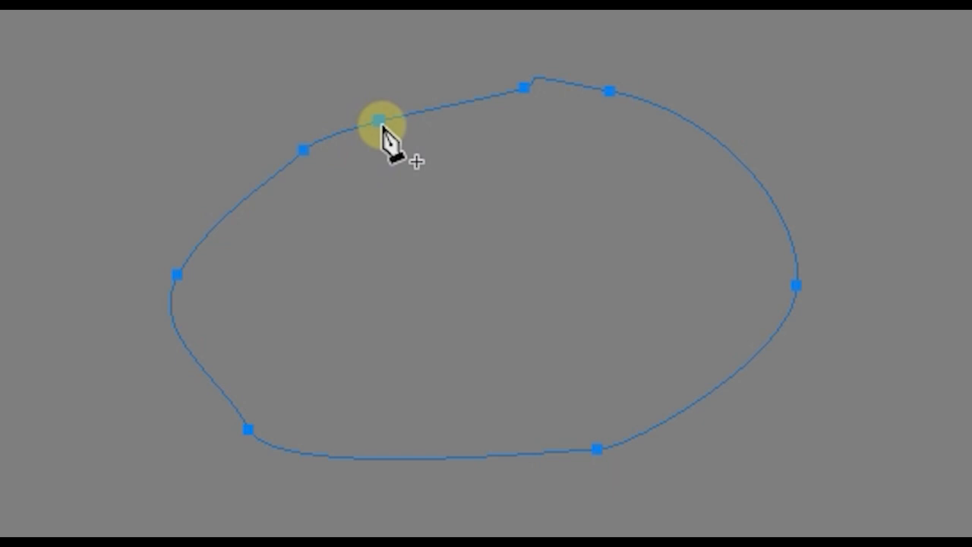
# Step: Add an anchor point on the rounded path's upper-left segment and delete that point and the three neighbouring points along the top
pyautogui.click(420, 114)
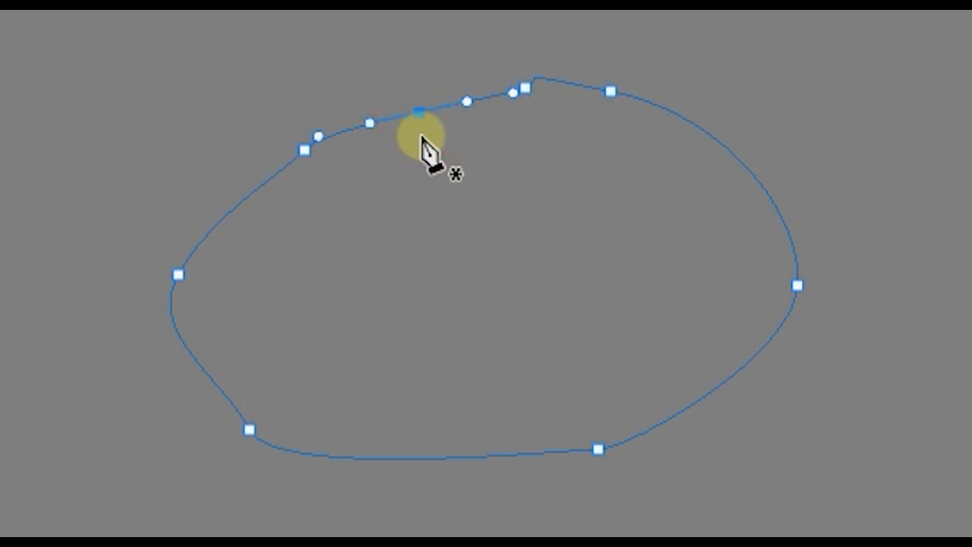
pyautogui.click(611, 97)
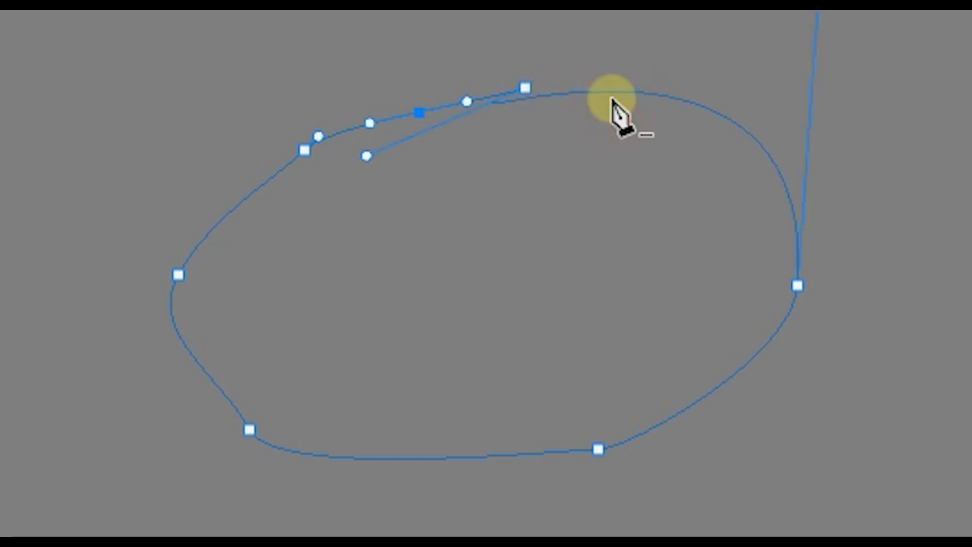
pyautogui.click(526, 88)
pyautogui.click(304, 150)
pyautogui.click(422, 113)
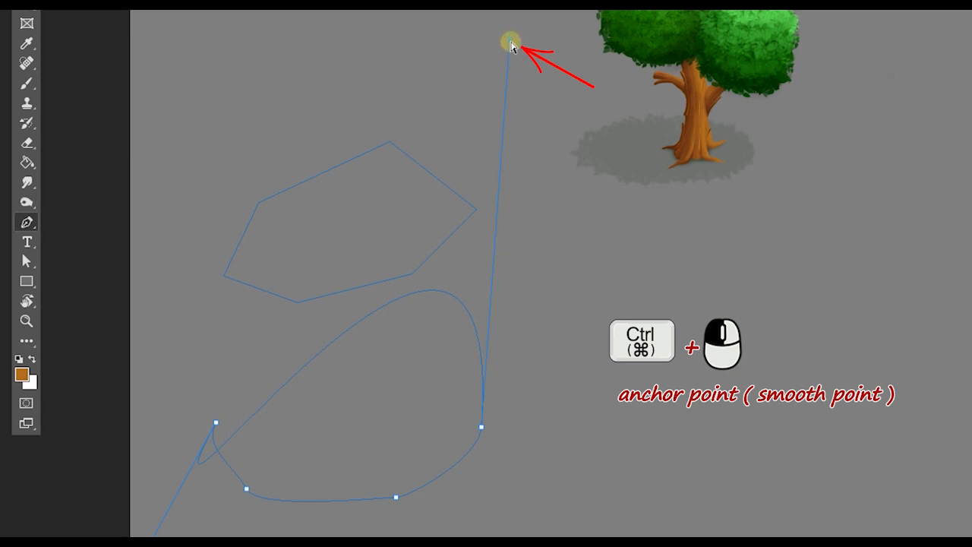
# Step: Adjust the direction handles of the rounded path's two upper end points to form a smooth, flatter top curve
pyautogui.moveTo(511, 45); pyautogui.dragTo(484, 383)
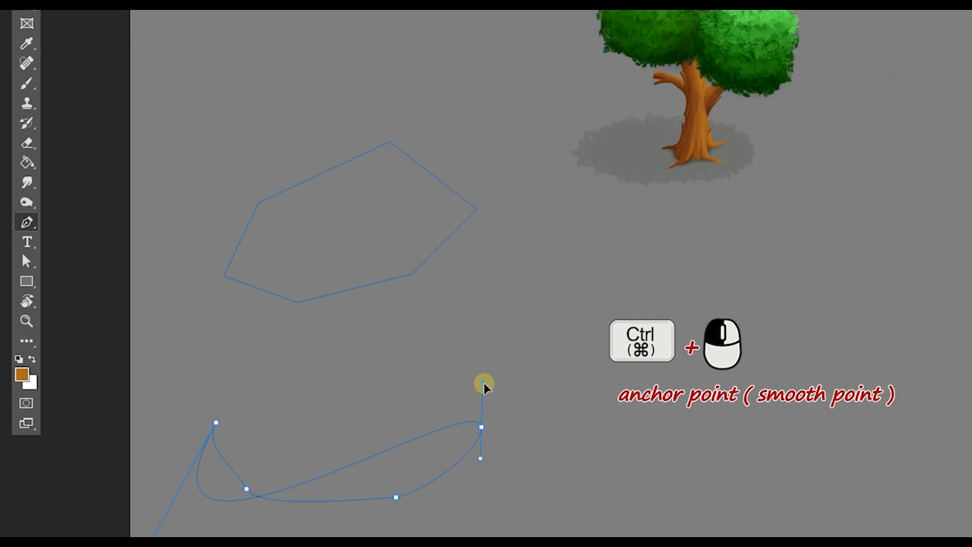
pyautogui.moveTo(348, 424); pyautogui.dragTo(411, 325)
pyautogui.moveTo(82, 500); pyautogui.dragTo(428, 0)
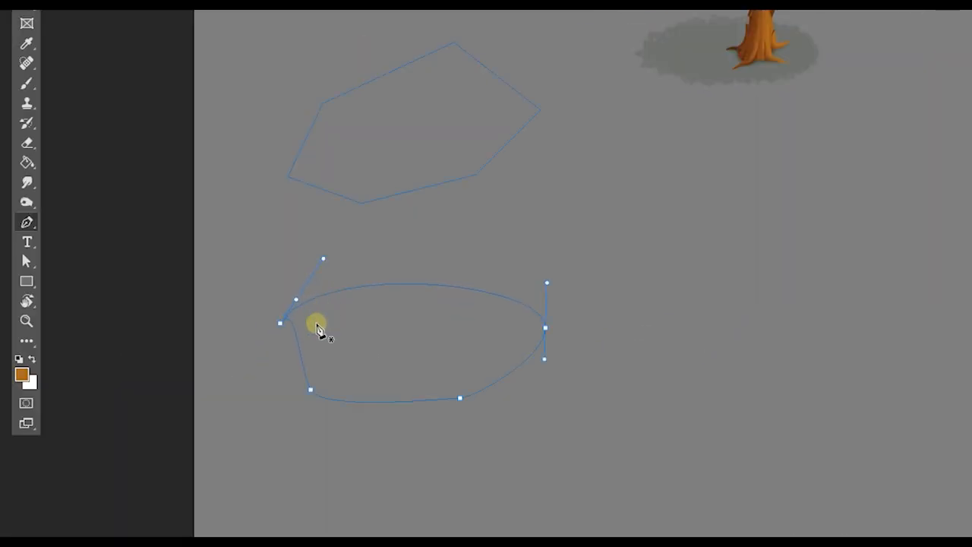
pyautogui.moveTo(297, 301)
pyautogui.mouseDown()
pyautogui.moveTo(278, 308)
pyautogui.moveTo(290, 310)
pyautogui.mouseUp()
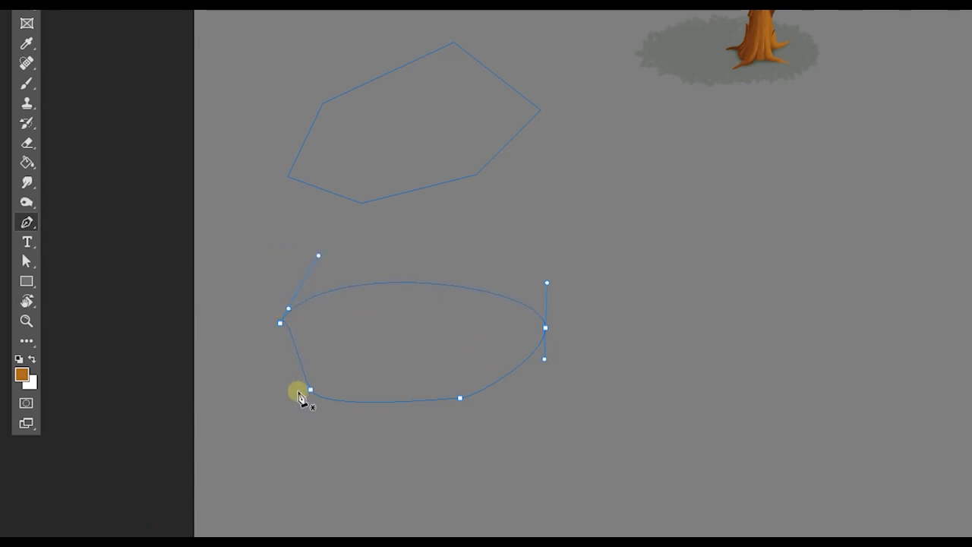
# Step: Add a point on the top curve with the Add Anchor Point Tool and remove it with the Delete Anchor Point Tool
pyautogui.rightClick(26, 222)
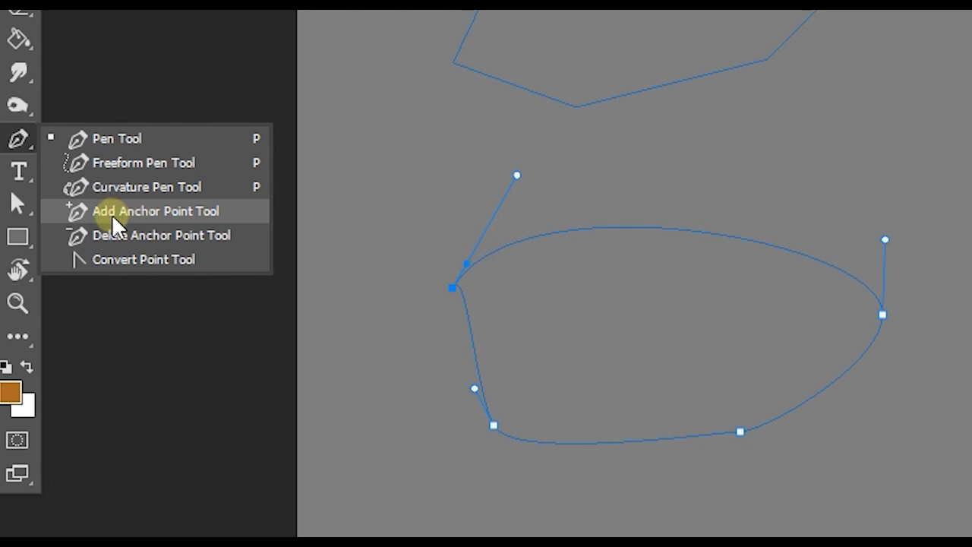
pyautogui.click(113, 216)
pyautogui.click(706, 232)
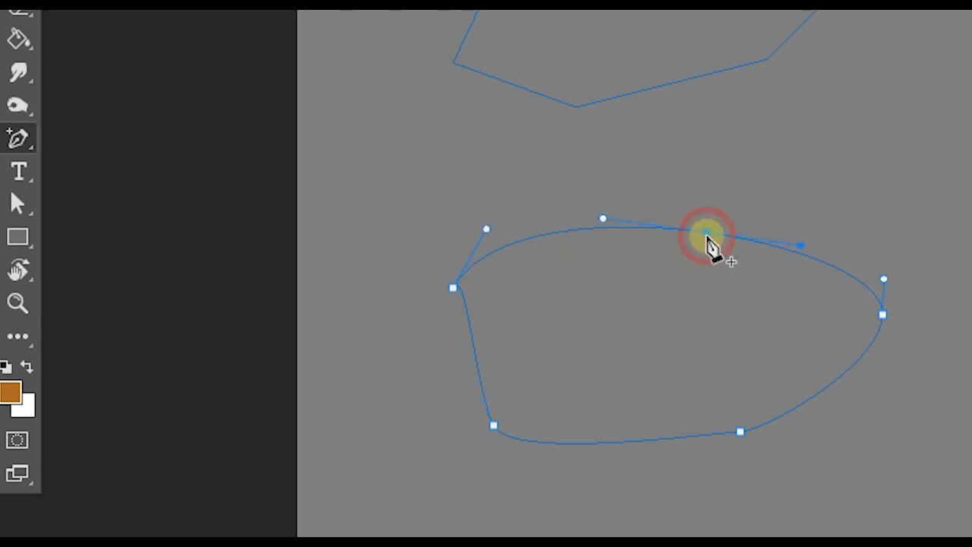
pyautogui.click(23, 143)
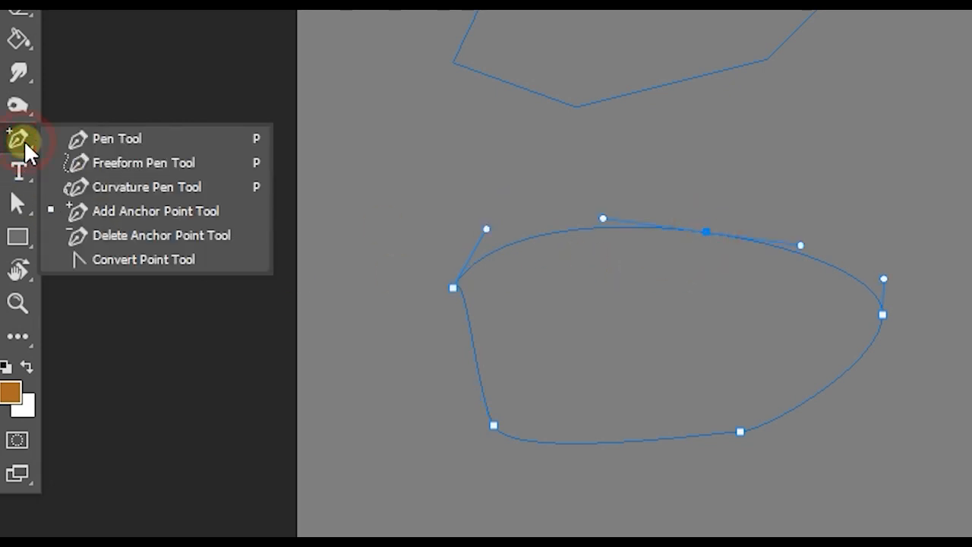
pyautogui.click(125, 237)
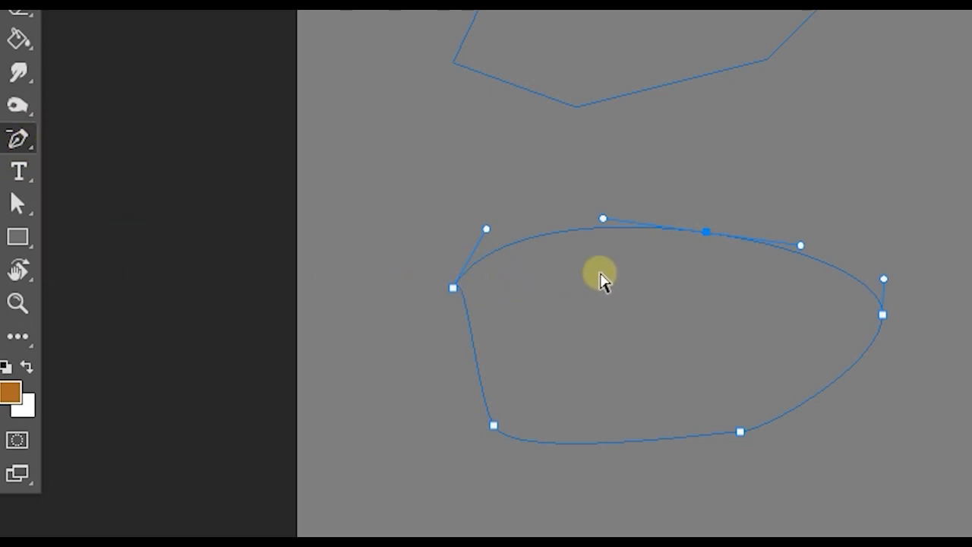
pyautogui.click(706, 231)
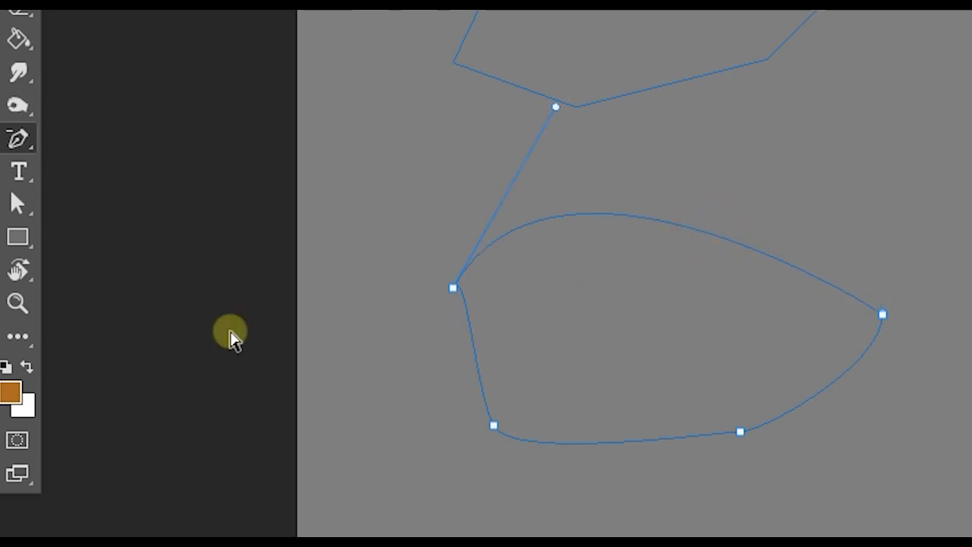
# Step: Convert the rounded path's upper-left anchor to a corner point and back to a smooth point with the Convert Point Tool
pyautogui.click(19, 140)
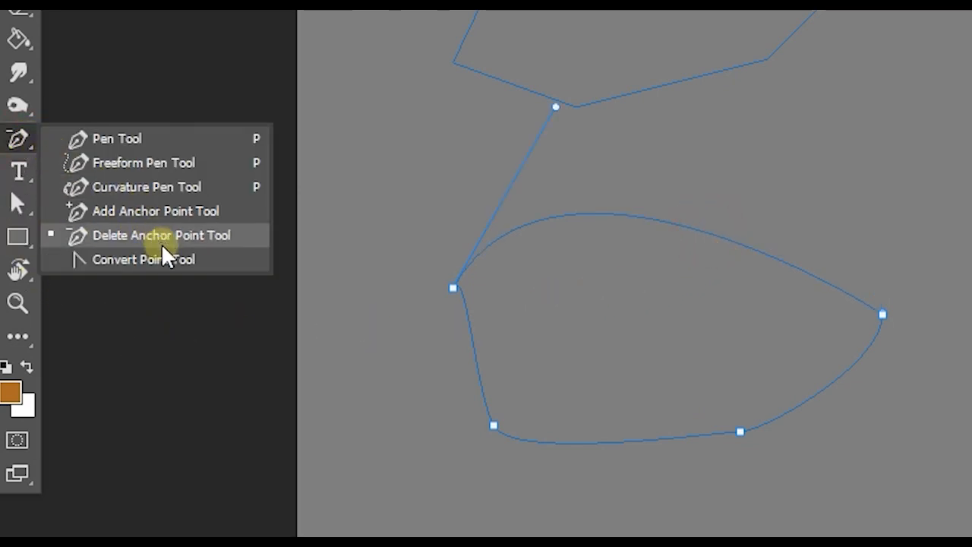
pyautogui.click(168, 260)
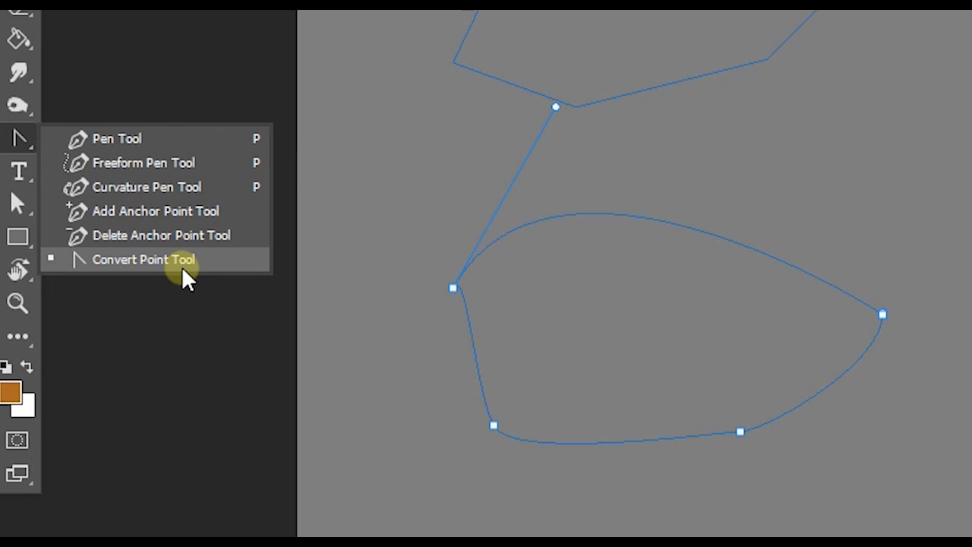
pyautogui.click(184, 276)
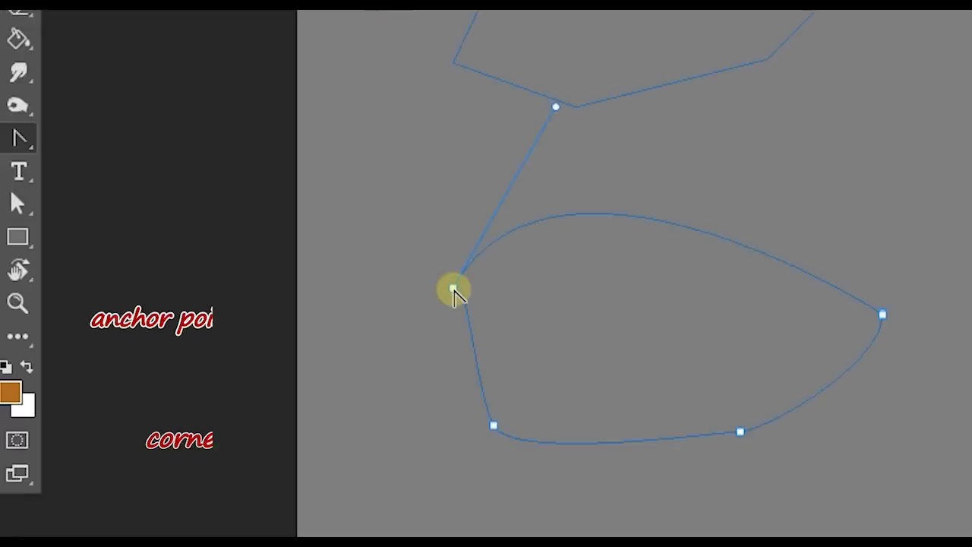
pyautogui.click(280, 210)
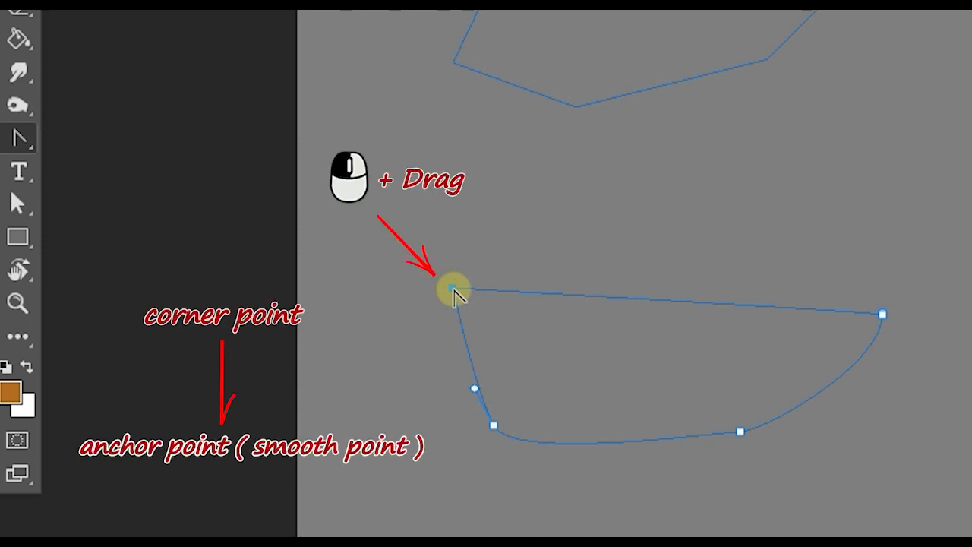
pyautogui.moveTo(455, 288); pyautogui.dragTo(513, 232)
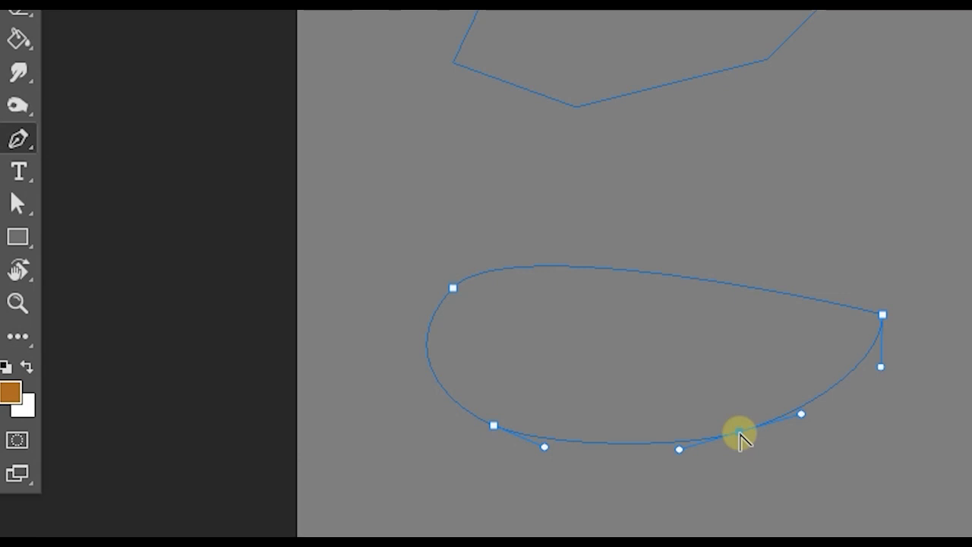
# Step: Move the rounded path's lower-right anchor point outward and pull its right handle down independently to form a pointed tail
pyautogui.moveTo(741, 435); pyautogui.dragTo(850, 410)
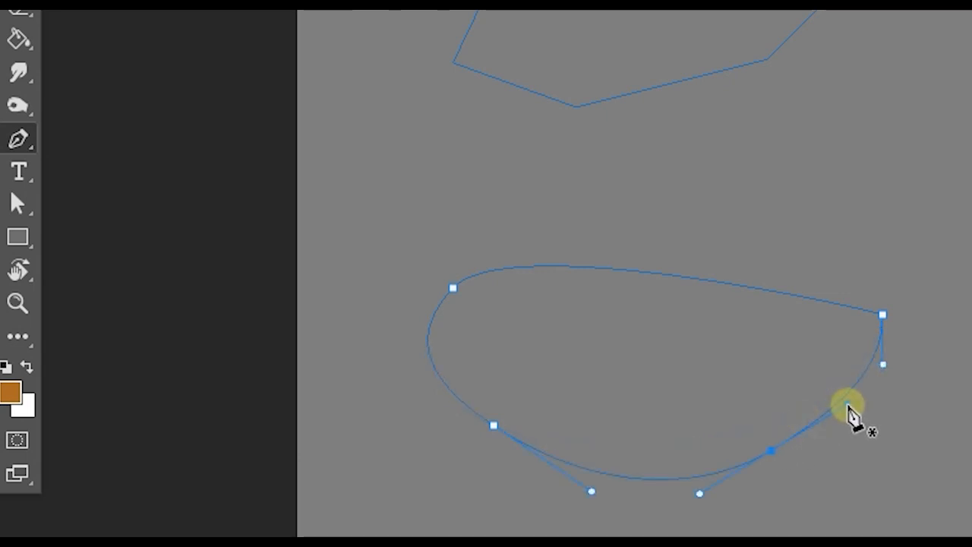
pyautogui.moveTo(851, 412); pyautogui.dragTo(838, 430)
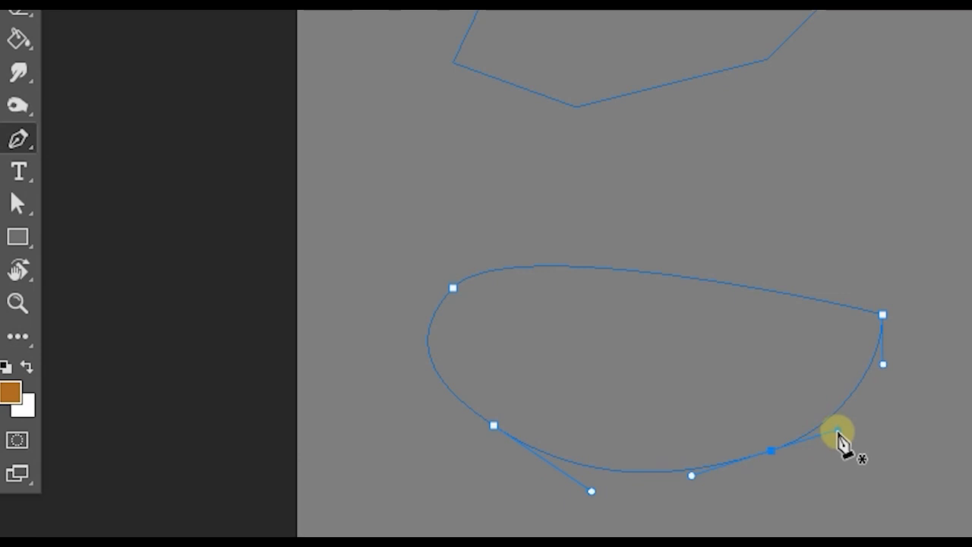
pyautogui.moveTo(838, 434); pyautogui.dragTo(845, 536)
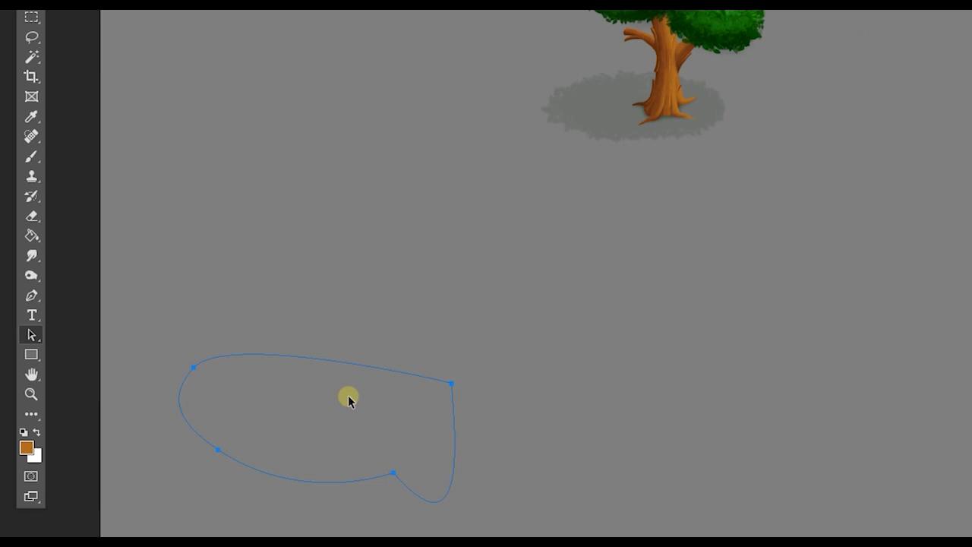
# Step: Fill the curved path with the Foreground Color and undo the fill
pyautogui.rightClick(349, 400)
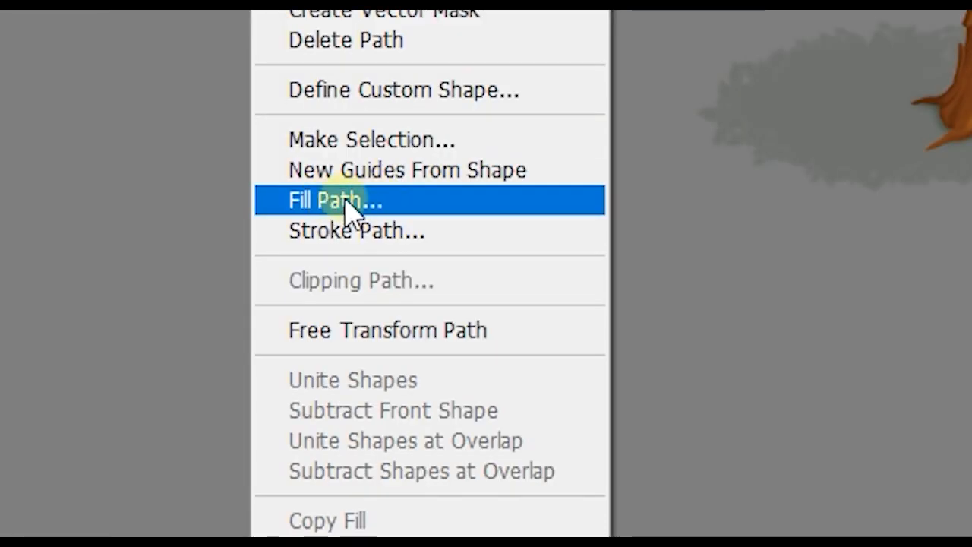
pyautogui.click(348, 202)
pyautogui.click(783, 93)
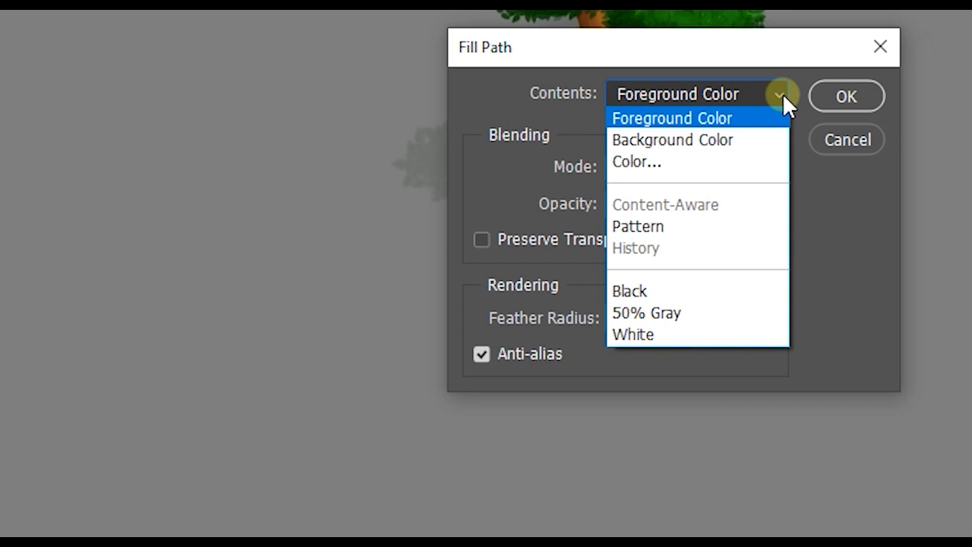
pyautogui.click(620, 116)
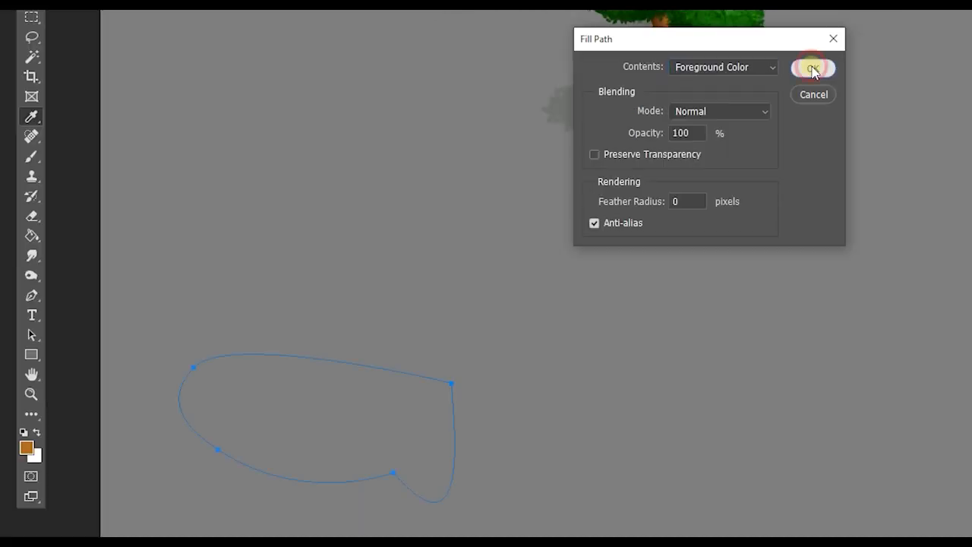
pyautogui.click(846, 96)
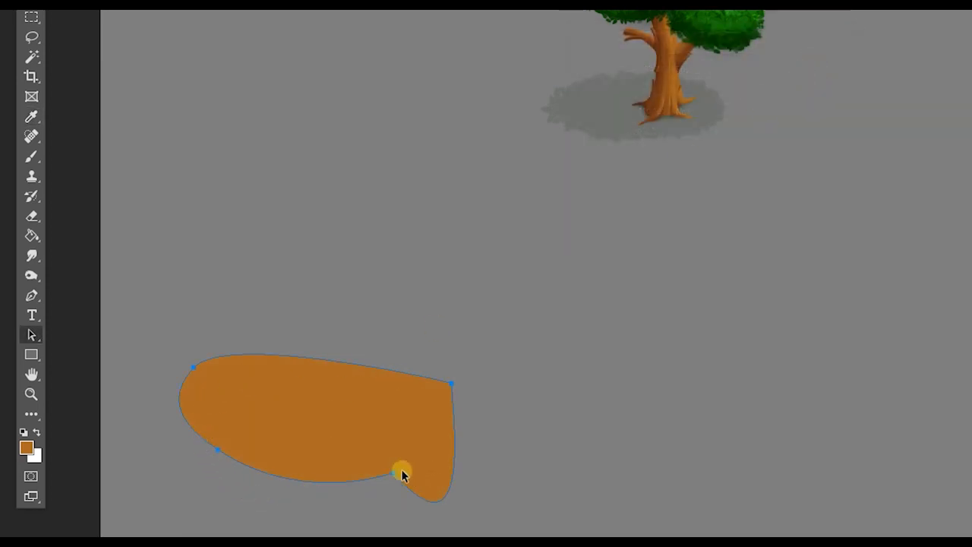
pyautogui.hotkey('ctrl', 'z')
# Step: Stroke the curved path using the Brush without Simulate Pressure and undo the stroke
pyautogui.rightClick(343, 399)
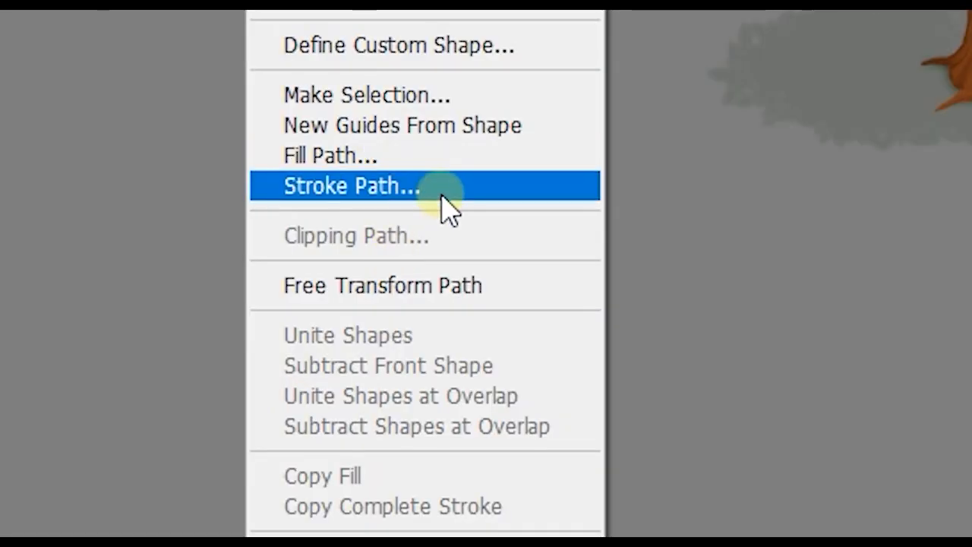
pyautogui.click(426, 159)
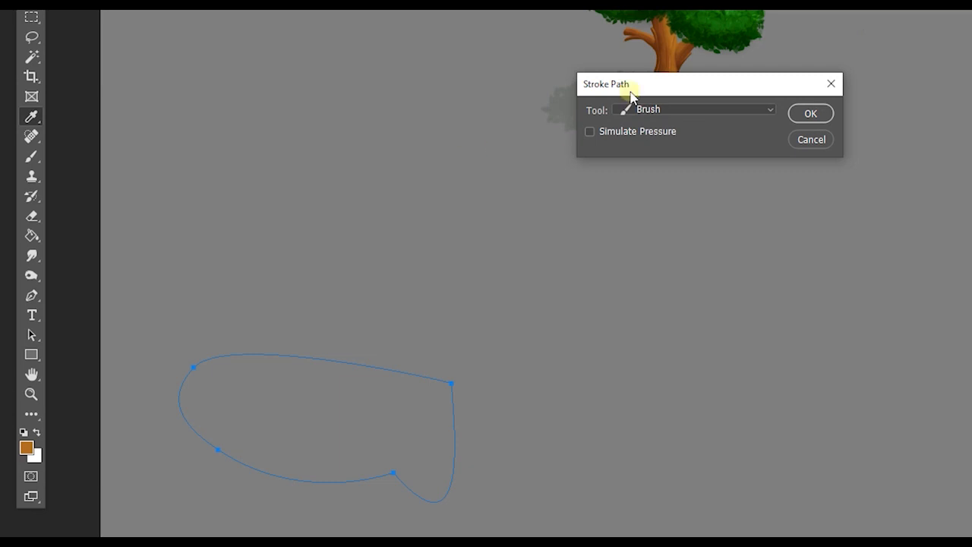
pyautogui.moveTo(631, 91); pyautogui.dragTo(445, 197)
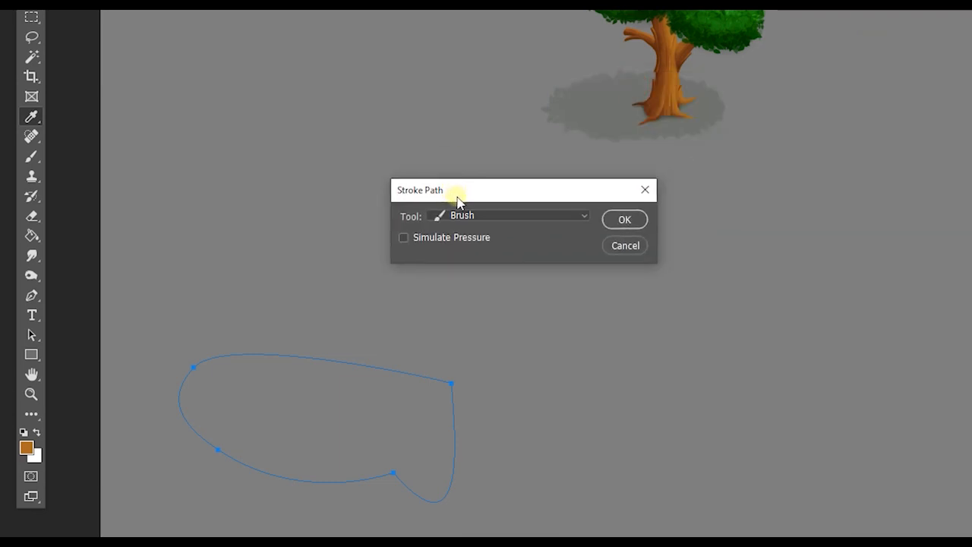
pyautogui.click(585, 218)
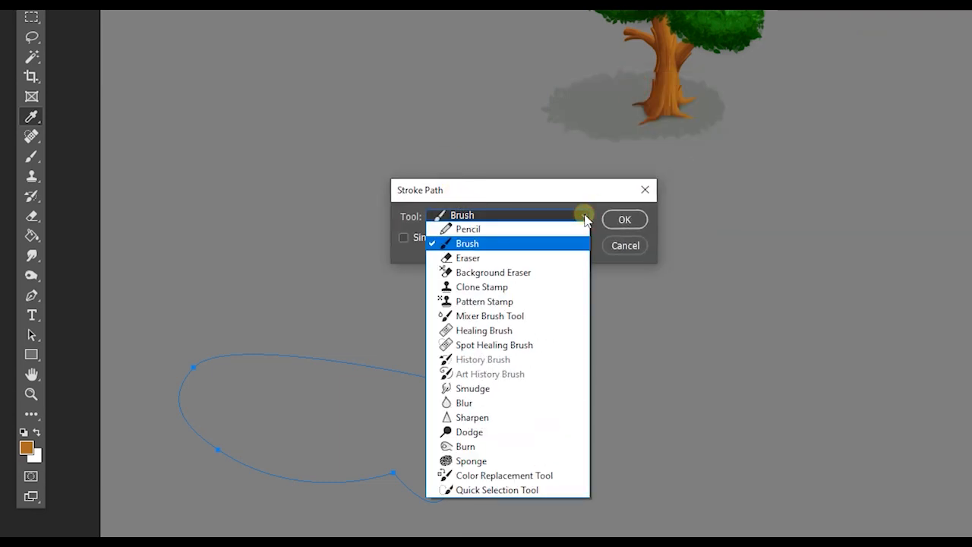
pyautogui.click(477, 243)
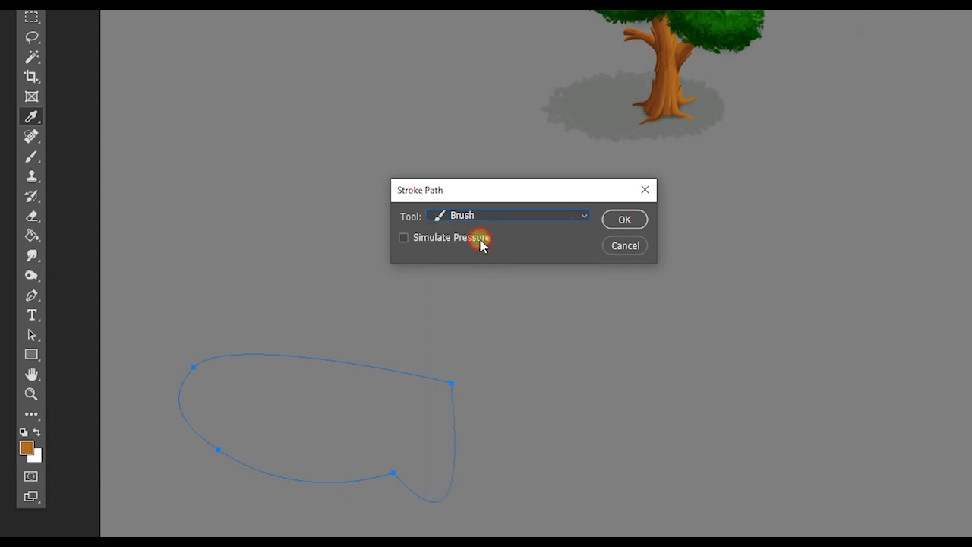
pyautogui.click(615, 219)
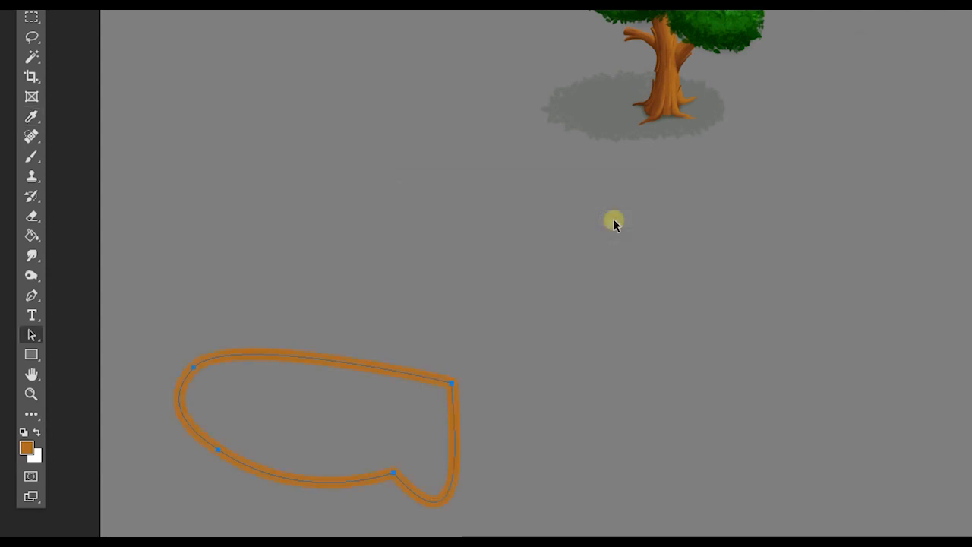
pyautogui.hotkey('ctrl', 'z')
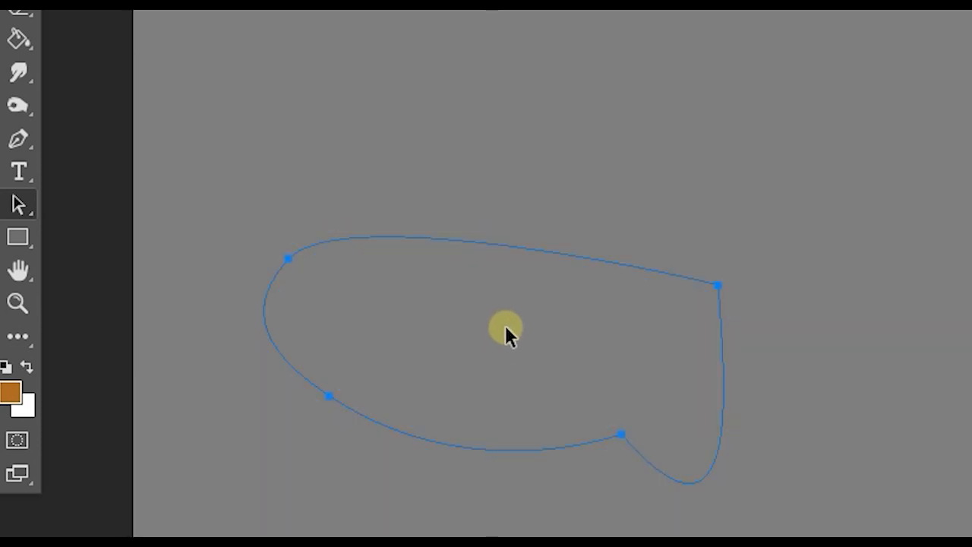
# Step: Stroke the curved path using the Brush with Simulate Pressure enabled
pyautogui.rightClick(506, 322)
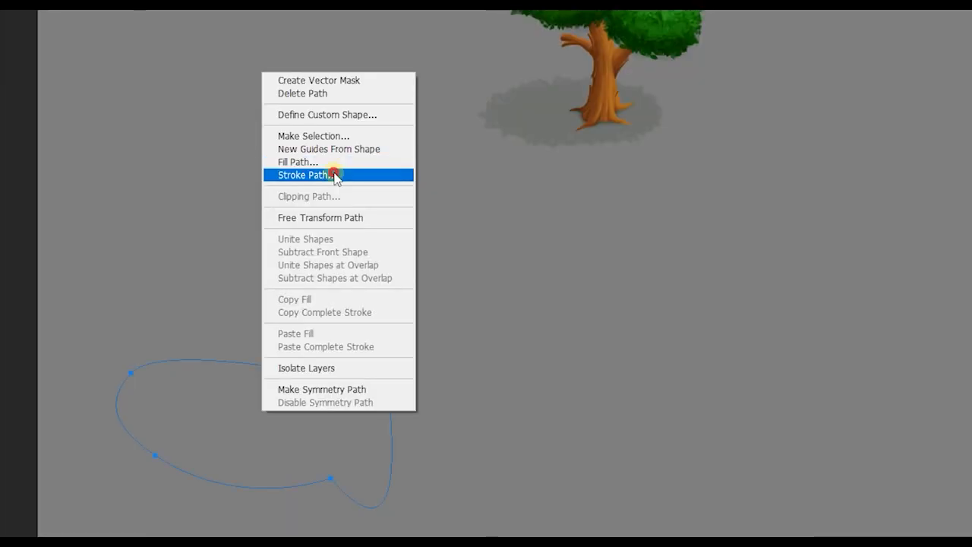
pyautogui.click(335, 175)
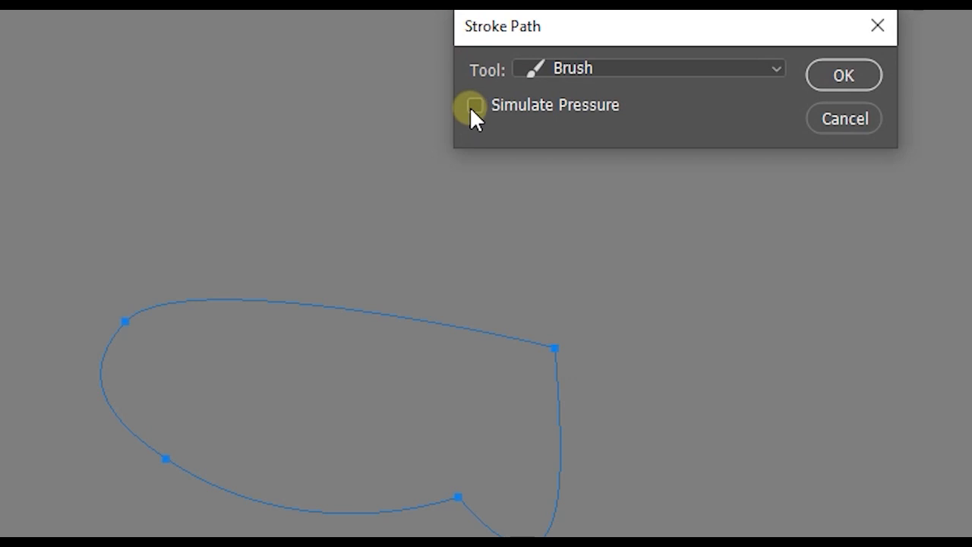
pyautogui.click(474, 105)
pyautogui.click(836, 78)
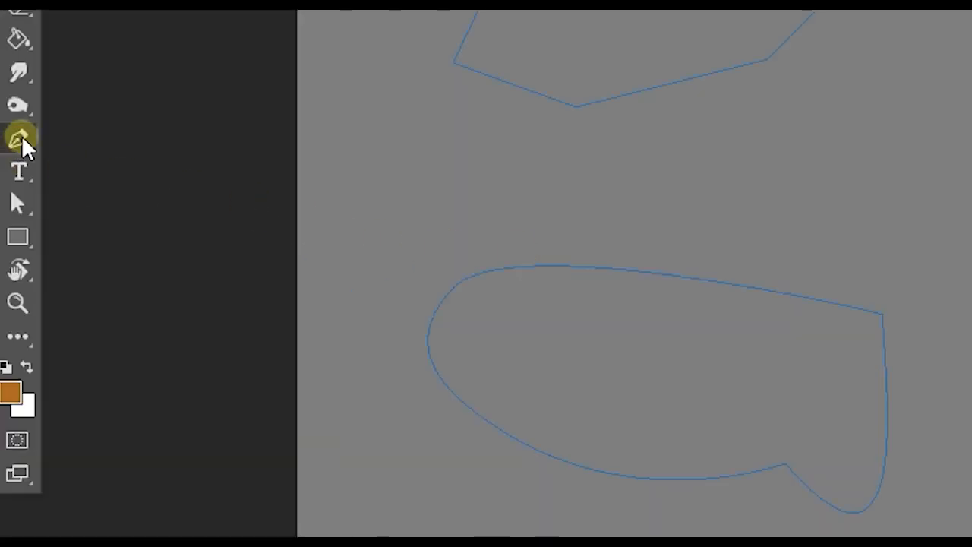
pyautogui.click(20, 139)
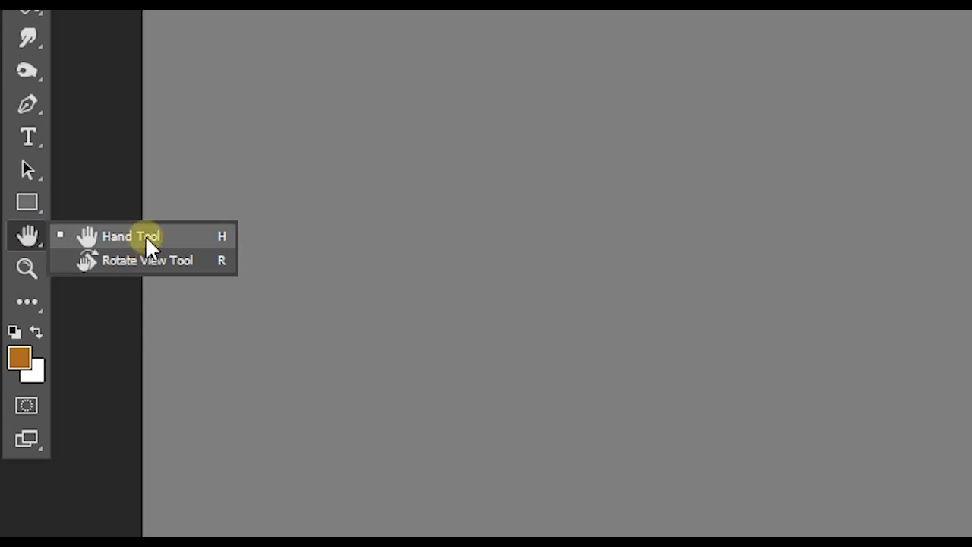
# Step: Pan the canvas around the tree in several directions with the Hand Tool
pyautogui.click(145, 236)
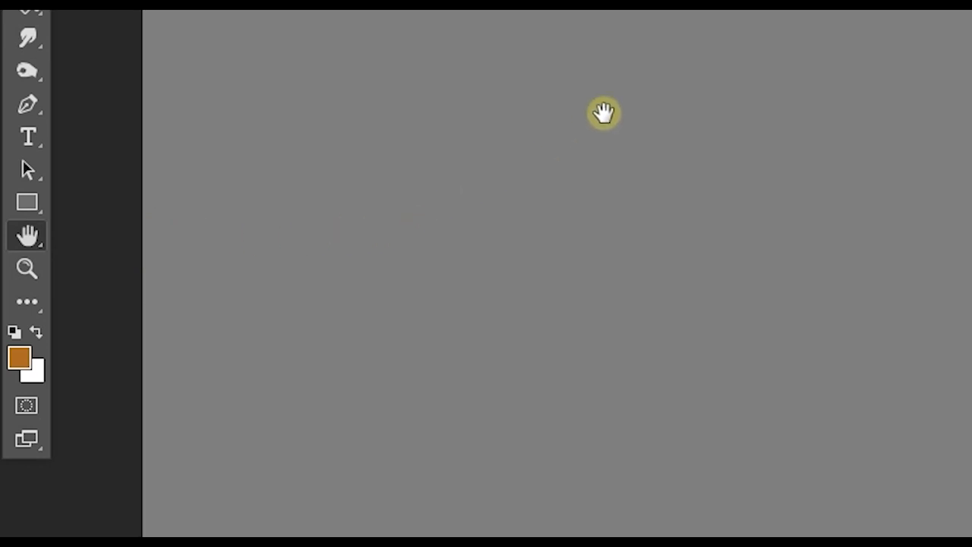
pyautogui.moveTo(661, 11); pyautogui.dragTo(552, 290)
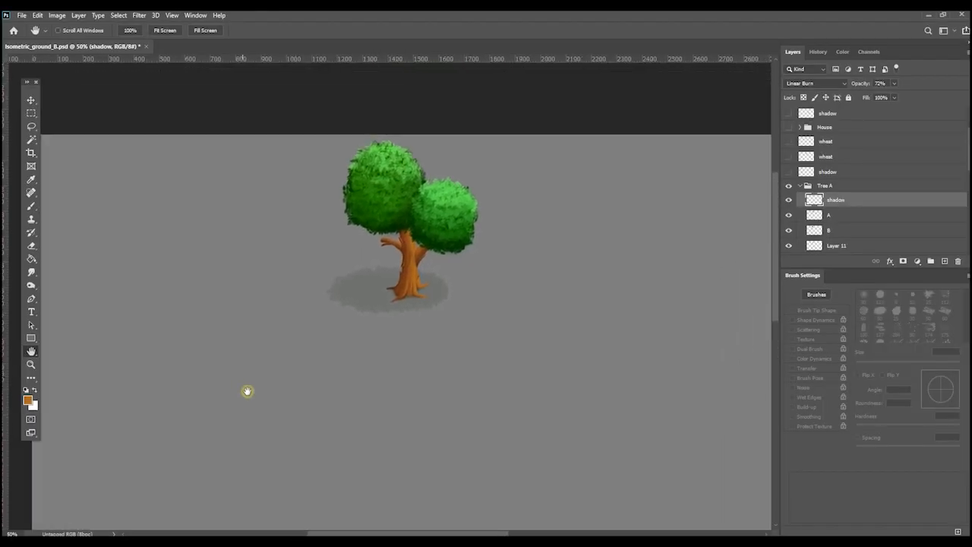
pyautogui.moveTo(238, 404); pyautogui.dragTo(212, 343)
pyautogui.moveTo(506, 193); pyautogui.dragTo(369, 241)
pyautogui.moveTo(259, 405); pyautogui.dragTo(352, 281)
pyautogui.moveTo(289, 358); pyautogui.dragTo(209, 505)
pyautogui.moveTo(448, 281); pyautogui.dragTo(485, 291)
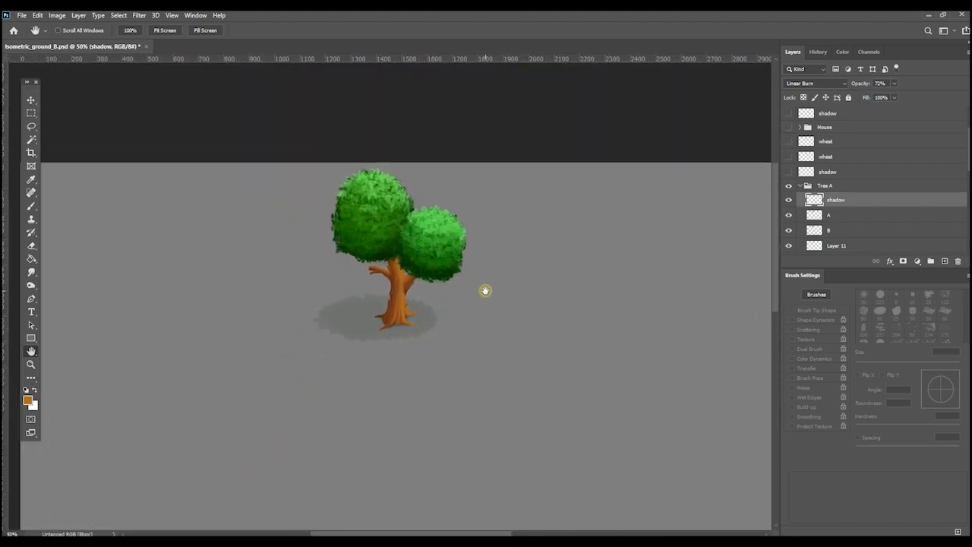
# Step: Activate the Zoom tool and pan the canvas by temporarily switching it to the Hand Tool
pyautogui.press('z')
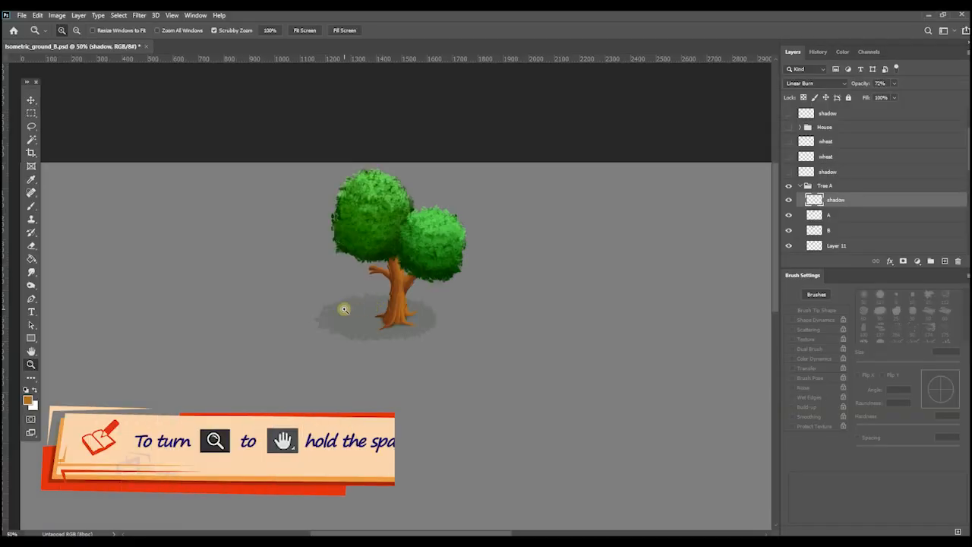
pyautogui.press('space')
pyautogui.moveTo(314, 347); pyautogui.dragTo(380, 329)
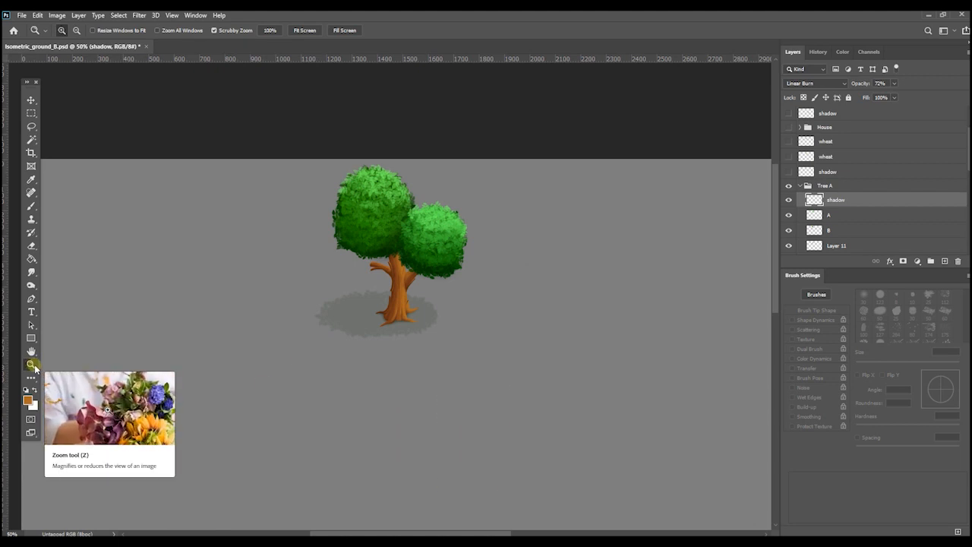
pyautogui.moveTo(249, 357); pyautogui.dragTo(228, 350)
pyautogui.moveTo(354, 270); pyautogui.dragTo(276, 234)
pyautogui.moveTo(278, 362); pyautogui.dragTo(316, 393)
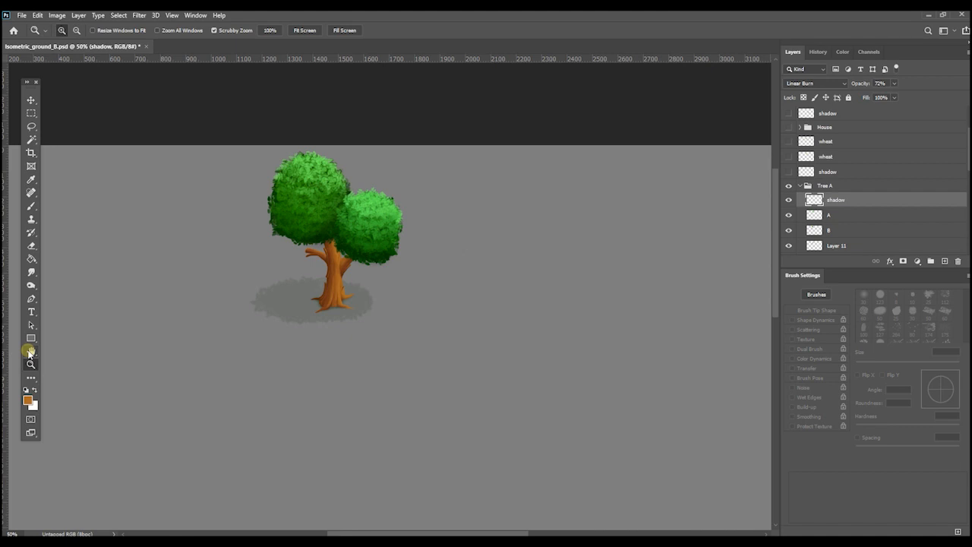
# Step: Rotate the canvas view to about -36° with the Rotate View Tool and restore the normal view
pyautogui.click(29, 351)
pyautogui.rightClick(30, 352)
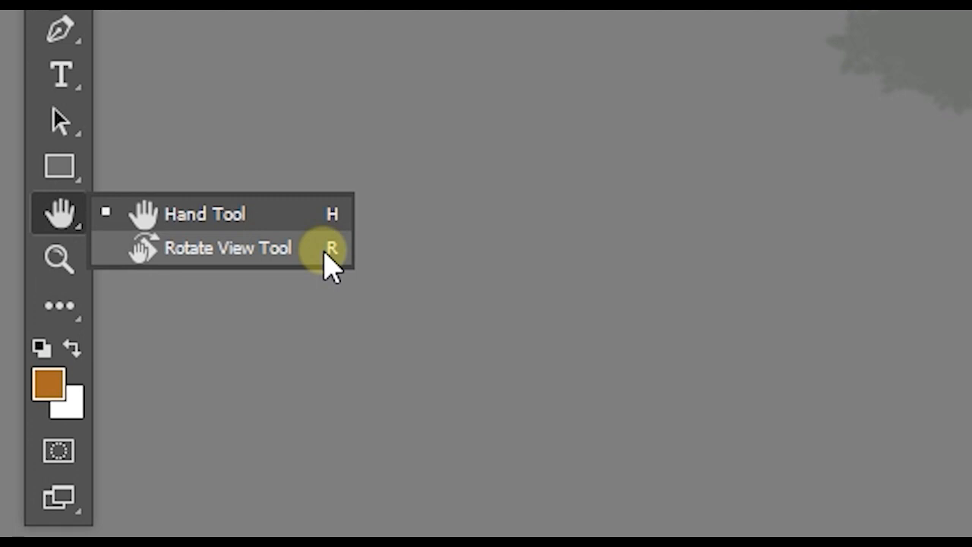
pyautogui.click(326, 256)
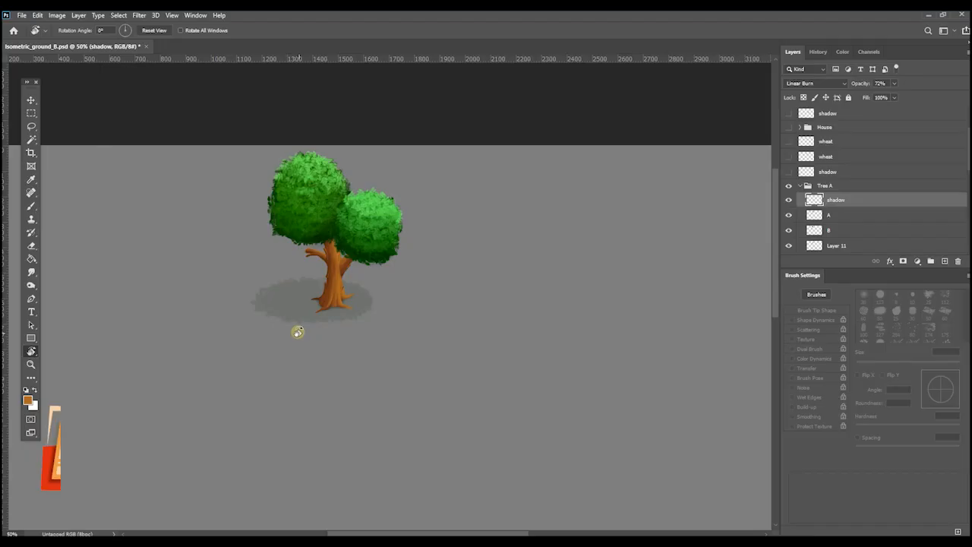
pyautogui.moveTo(288, 319); pyautogui.dragTo(15, 517)
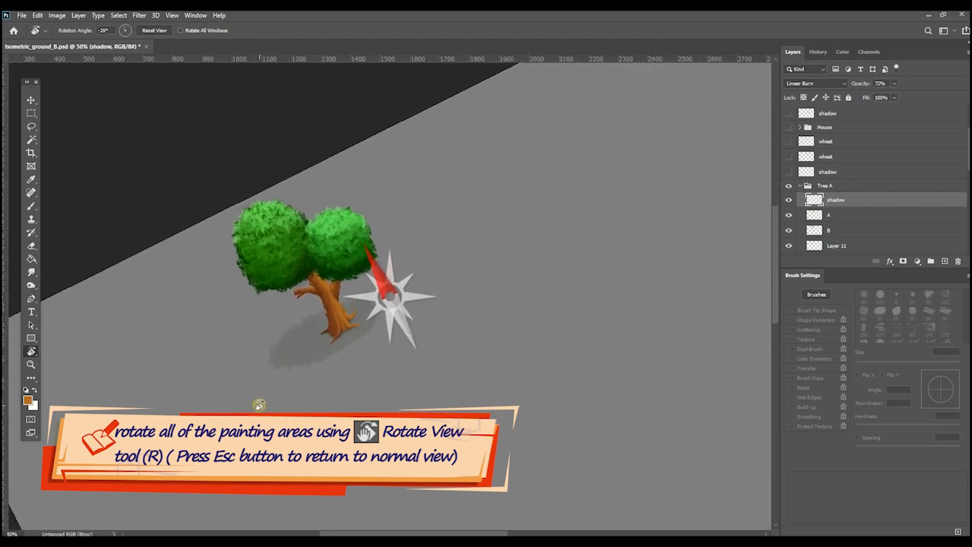
pyautogui.moveTo(219, 450); pyautogui.dragTo(276, 497)
pyautogui.moveTo(270, 400); pyautogui.dragTo(304, 373)
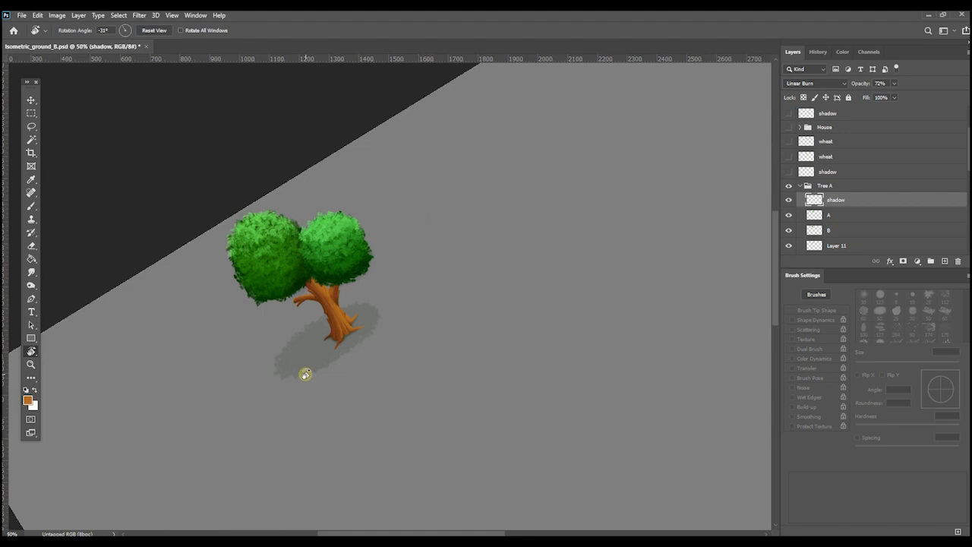
pyautogui.moveTo(305, 374); pyautogui.dragTo(349, 390)
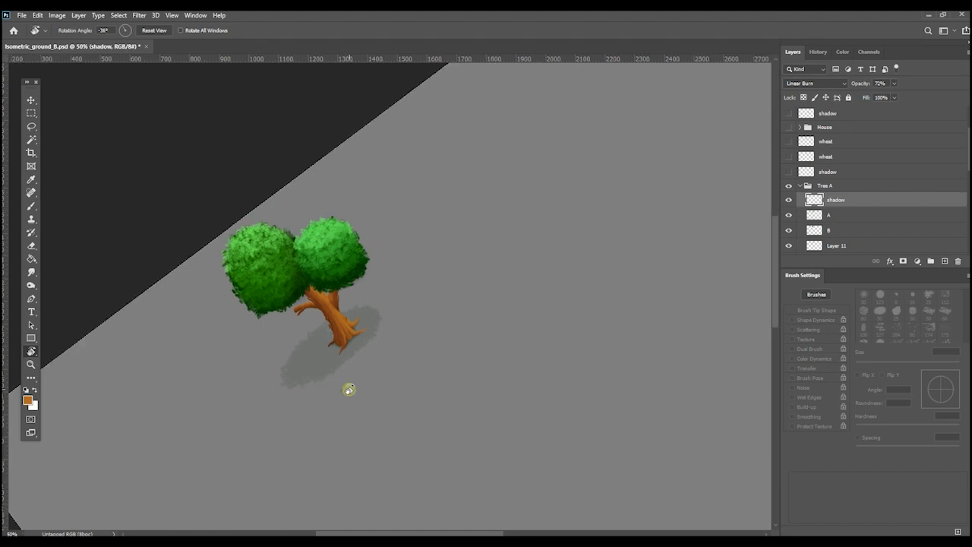
pyautogui.press('Escape')
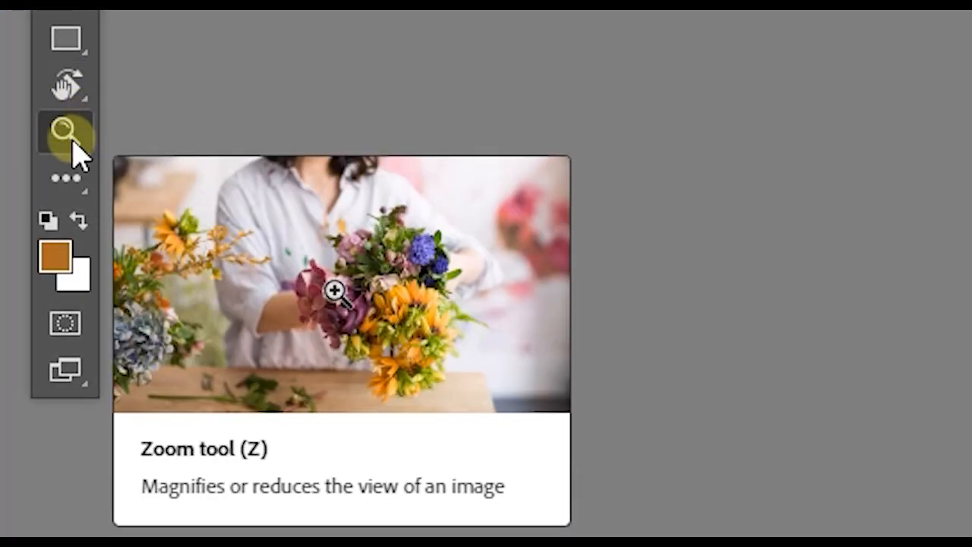
# Step: Magnify the tree to 200% with the Zoom tool in zoom-in mode
pyautogui.click(72, 141)
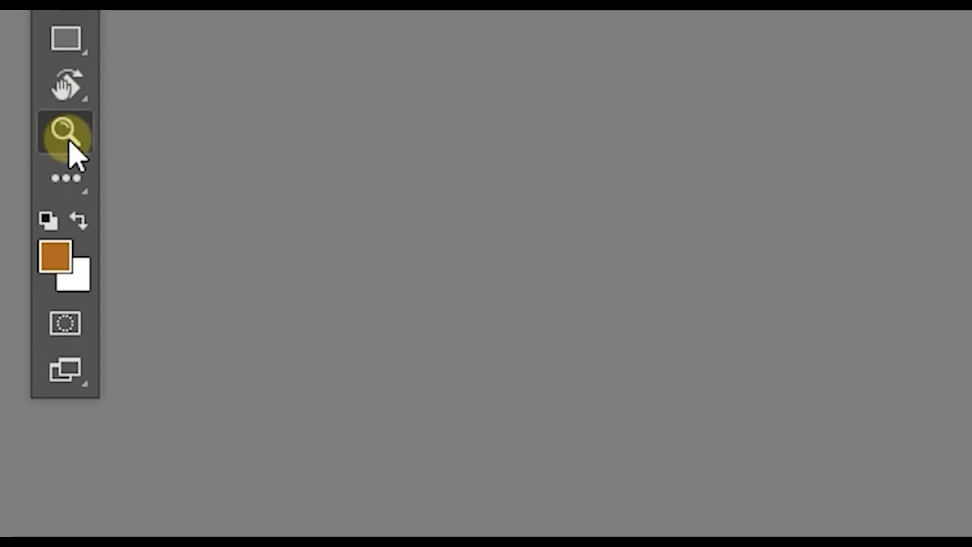
pyautogui.click(271, 302)
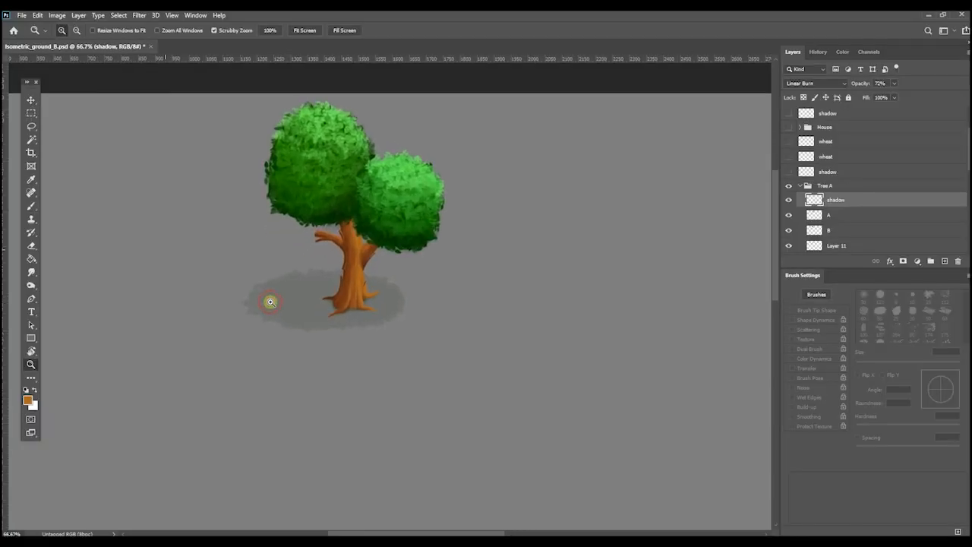
pyautogui.click(272, 301)
pyautogui.moveTo(325, 257); pyautogui.dragTo(278, 351)
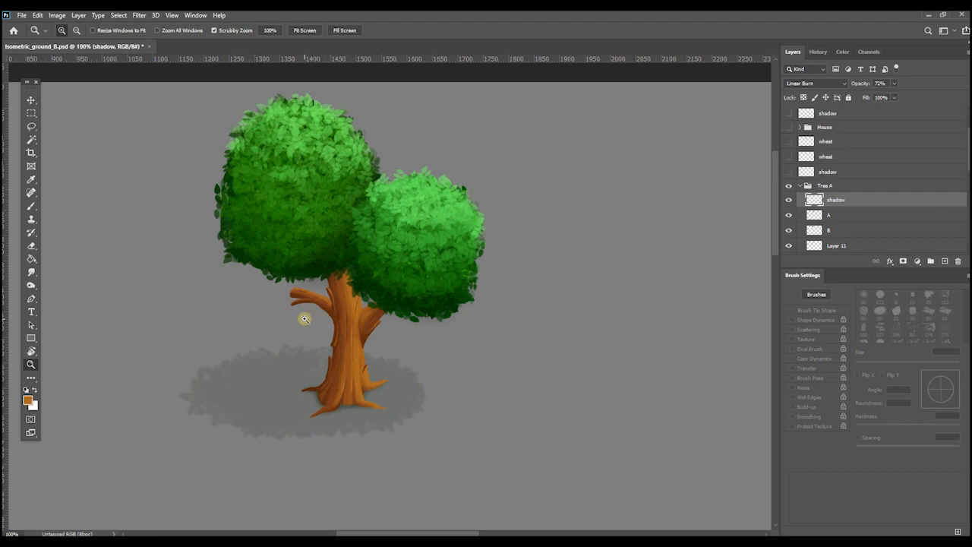
pyautogui.click(305, 319)
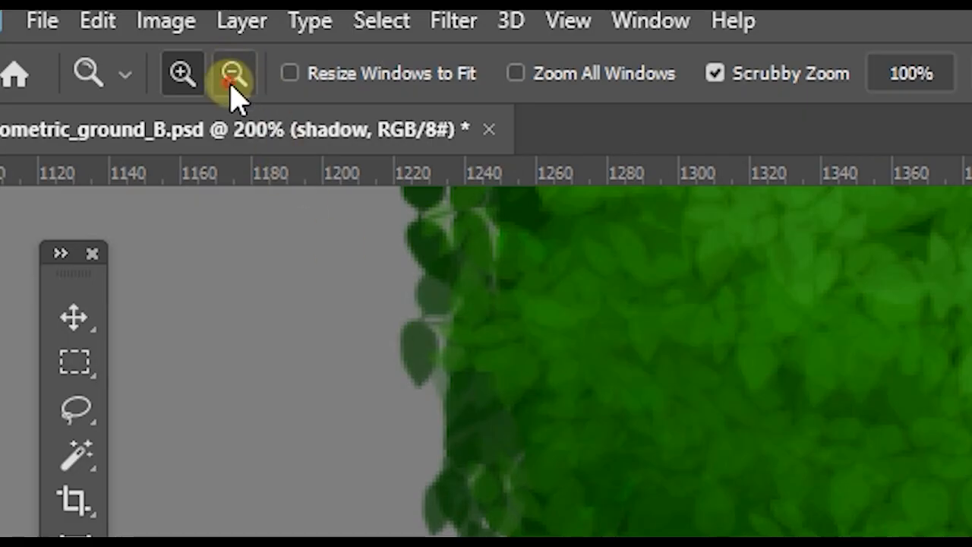
# Step: Switch the Zoom tool to zoom-out mode and reduce the view to 66.7%
pyautogui.click(232, 76)
pyautogui.click(256, 317)
pyautogui.click(265, 314)
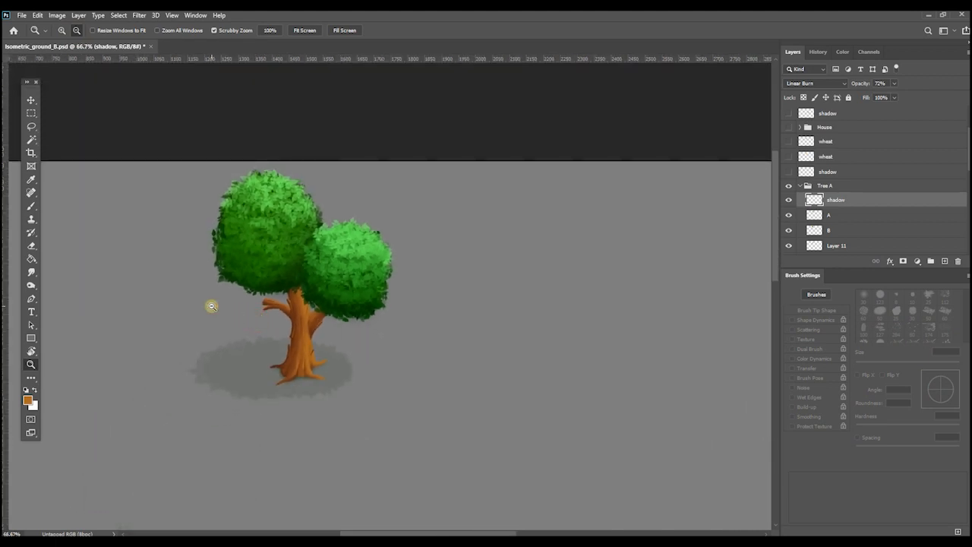
# Step: Magnify and reduce the view repeatedly around the tree trunk
pyautogui.scroll(3, 279, 335)
pyautogui.scroll(1, 283, 336)
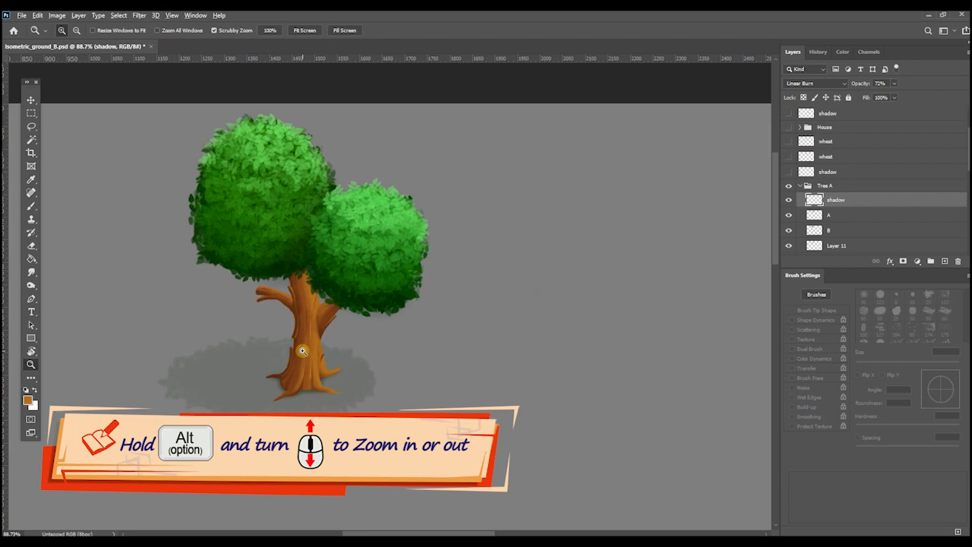
pyautogui.scroll(1, 303, 350)
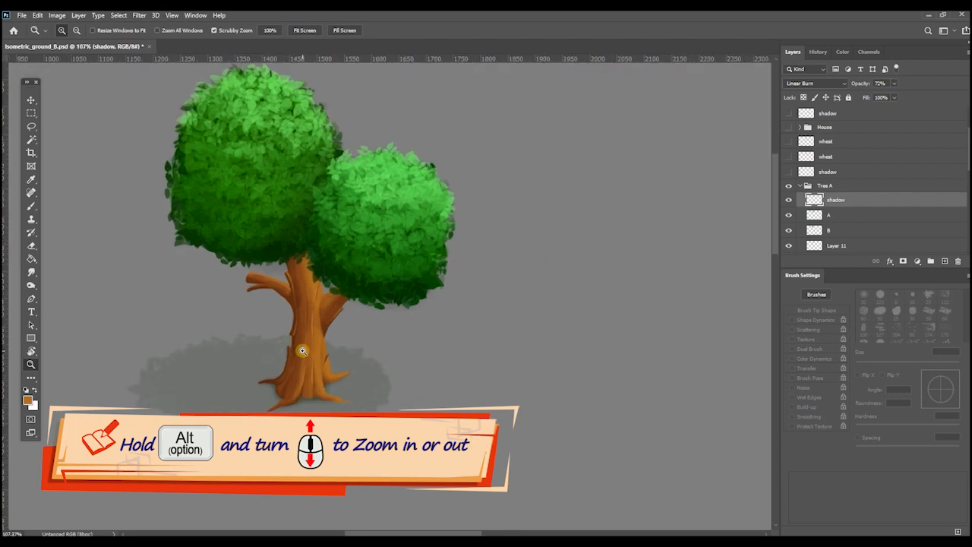
pyautogui.scroll(-3, 303, 353)
pyautogui.scroll(5, 302, 355)
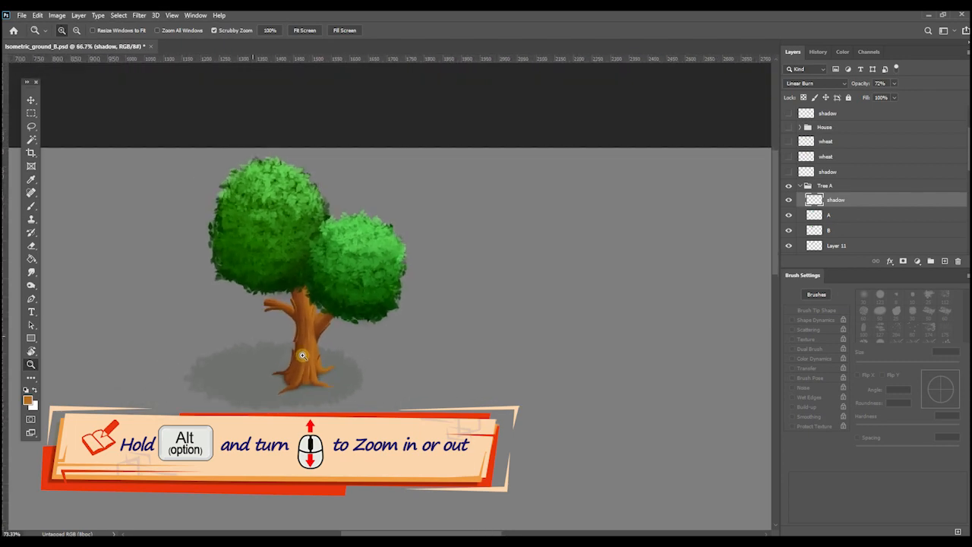
pyautogui.scroll(-6, 303, 355)
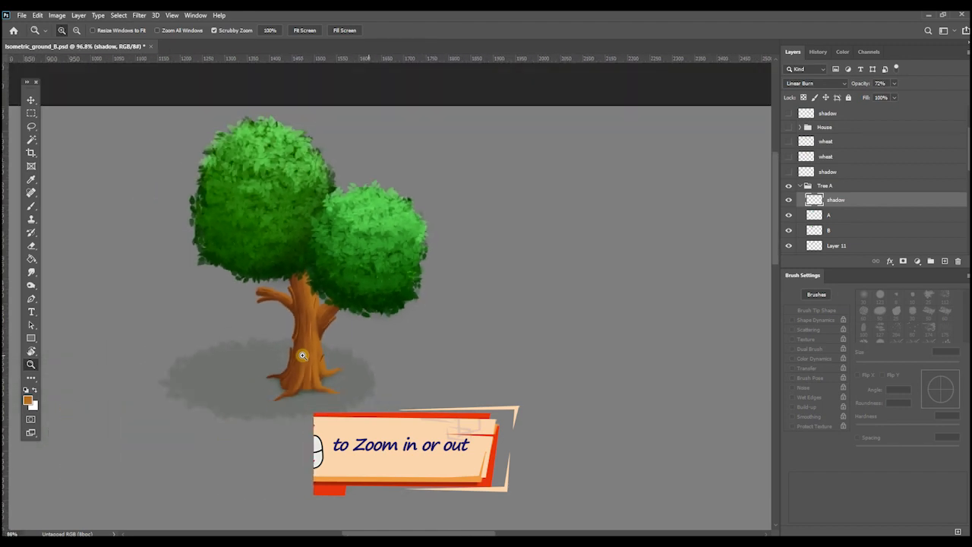
pyautogui.scroll(2, 303, 355)
pyautogui.scroll(2, 296, 273)
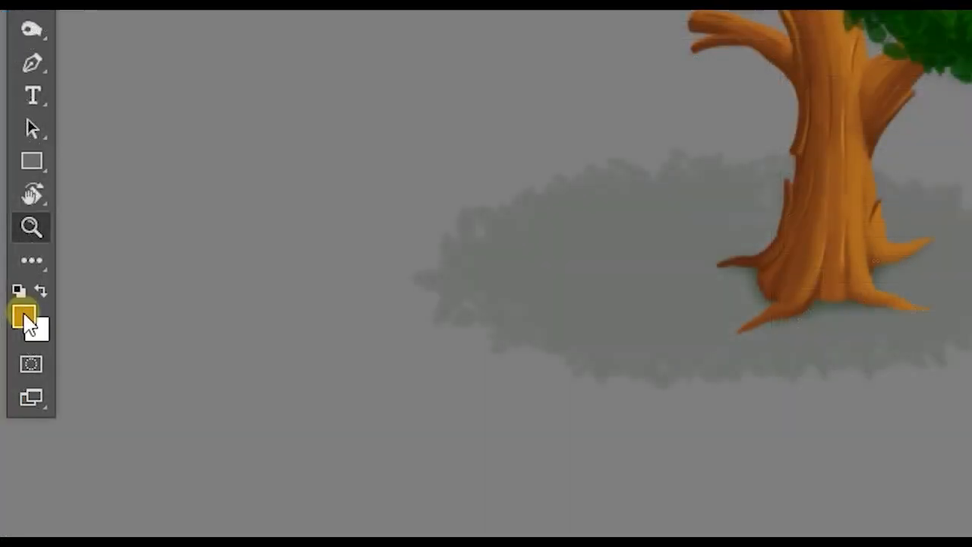
# Step: Set the foreground color to the orange #e17d24 in the Color Picker
pyautogui.click(24, 319)
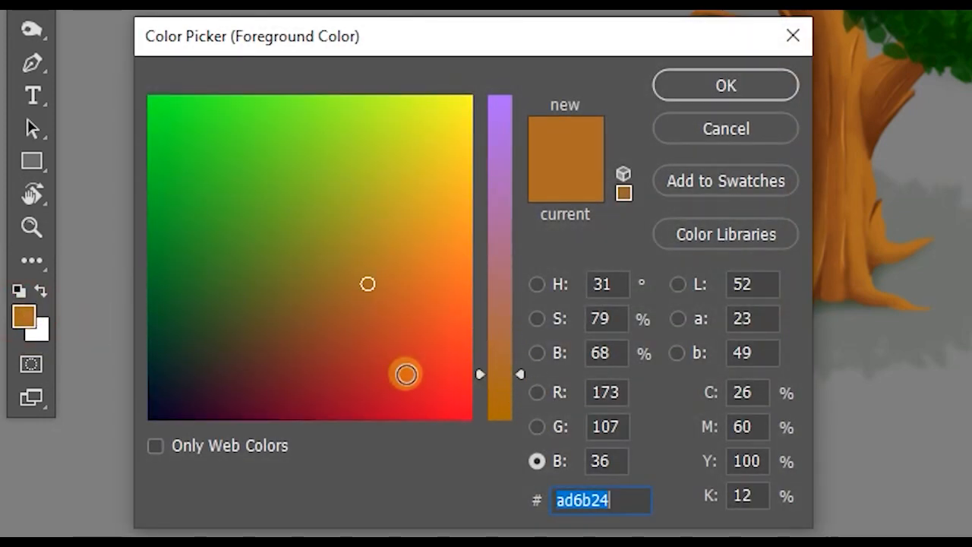
pyautogui.click(447, 417)
pyautogui.moveTo(421, 234); pyautogui.dragTo(515, 75)
pyautogui.click(433, 261)
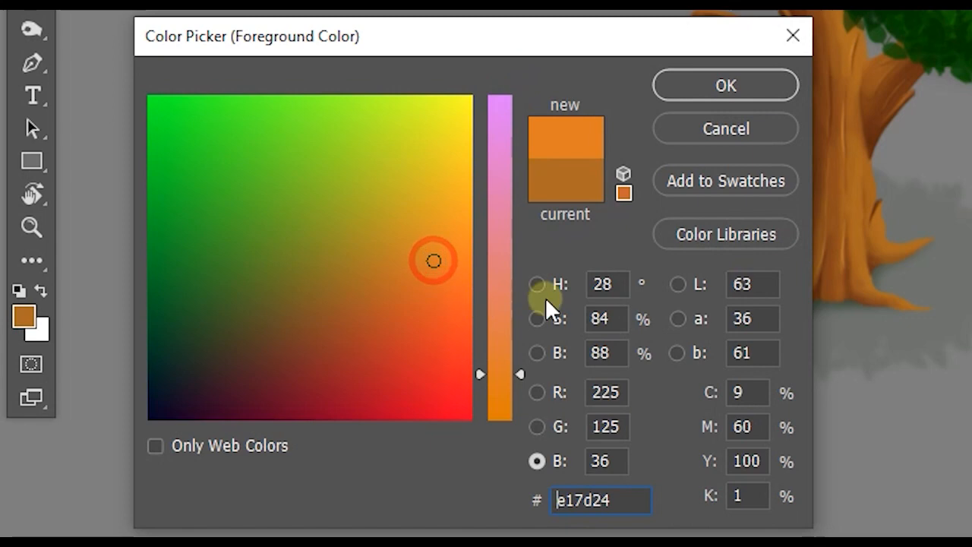
pyautogui.click(726, 90)
pyautogui.press('z')
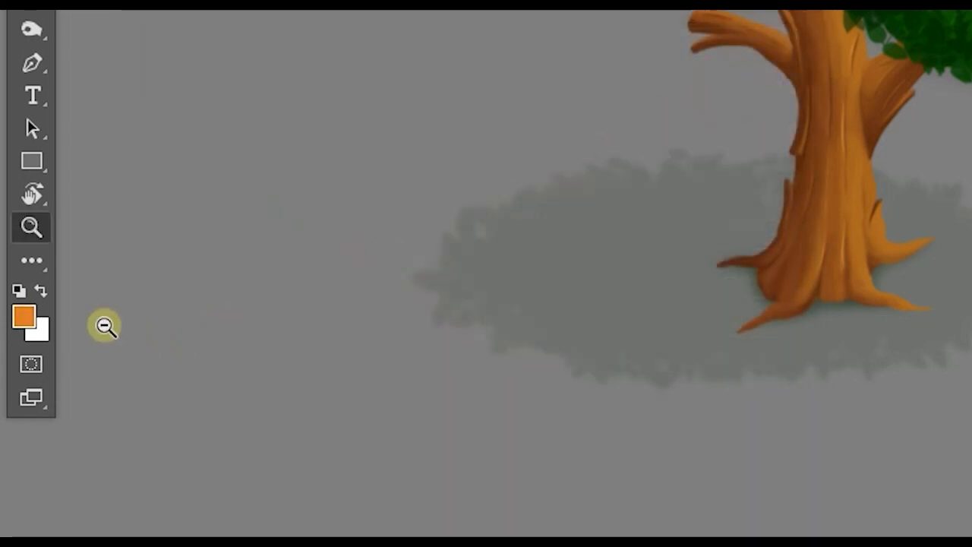
# Step: Swap the foreground and background colors back and forth, ending with white as the foreground and orange as the background
pyautogui.click(41, 289)
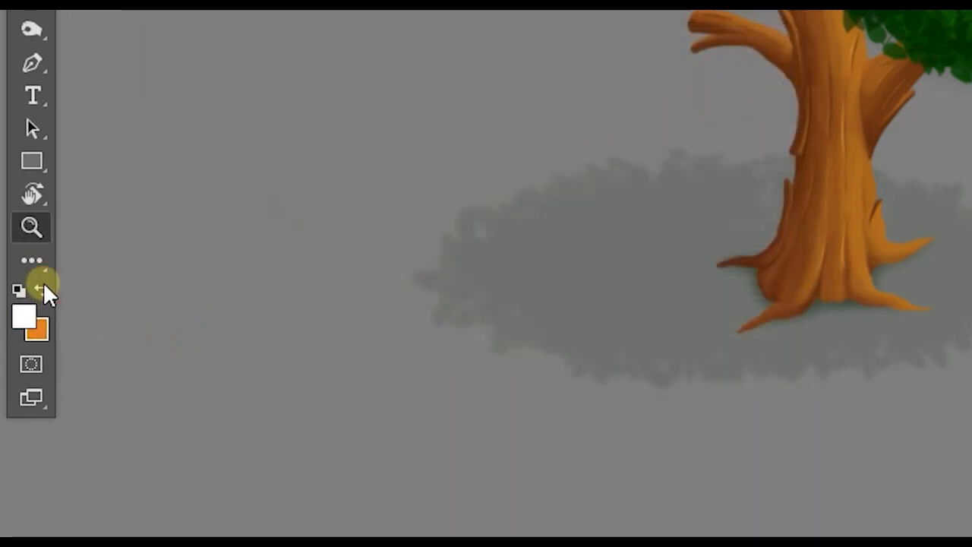
pyautogui.click(42, 289)
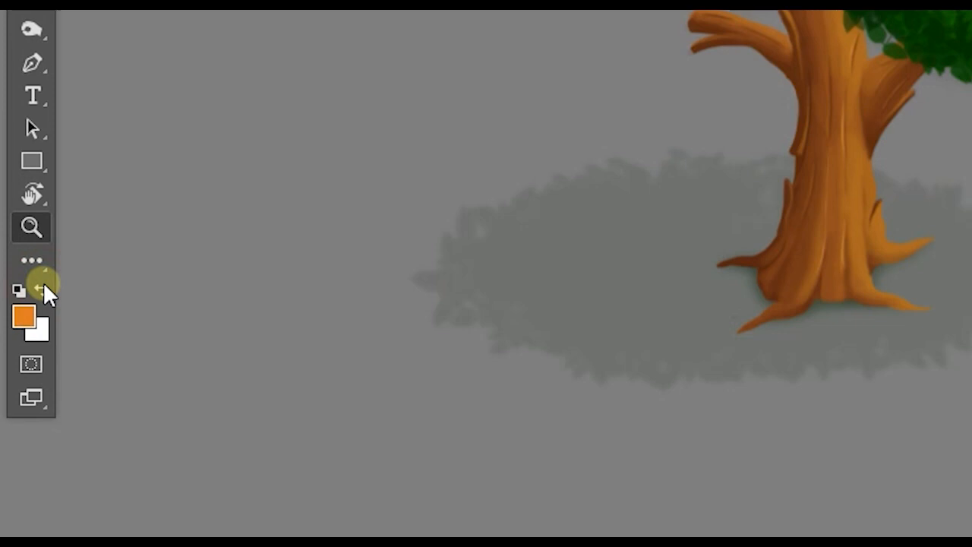
pyautogui.click(43, 288)
# Step: Change the white foreground color to a bright magenta and exchange it with the orange background color
pyautogui.click(22, 319)
pyautogui.moveTo(445, 362); pyautogui.dragTo(453, 426)
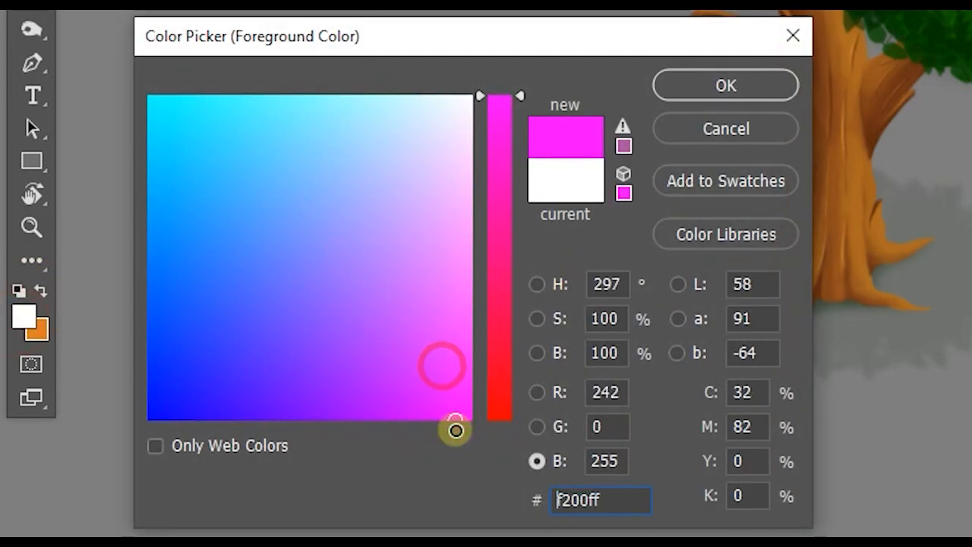
pyautogui.click(725, 85)
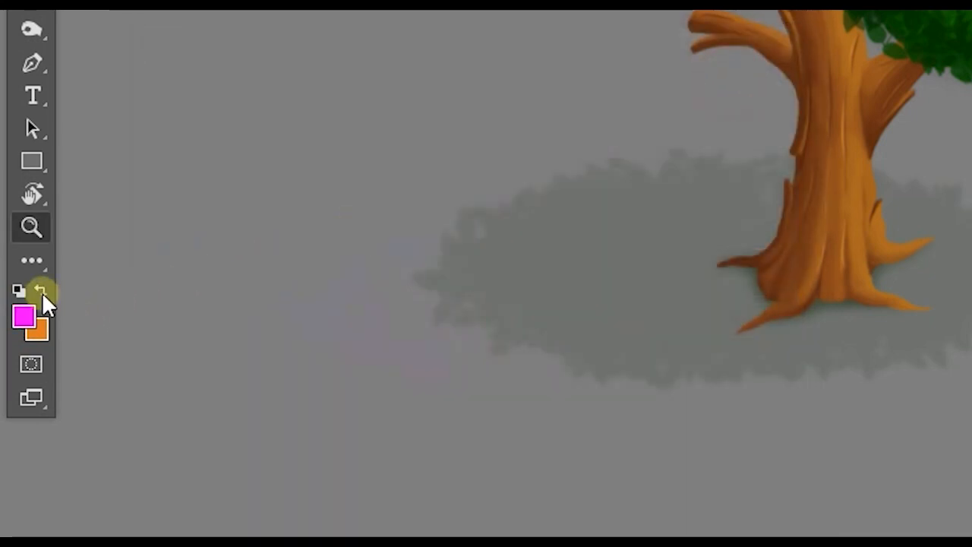
pyautogui.click(40, 288)
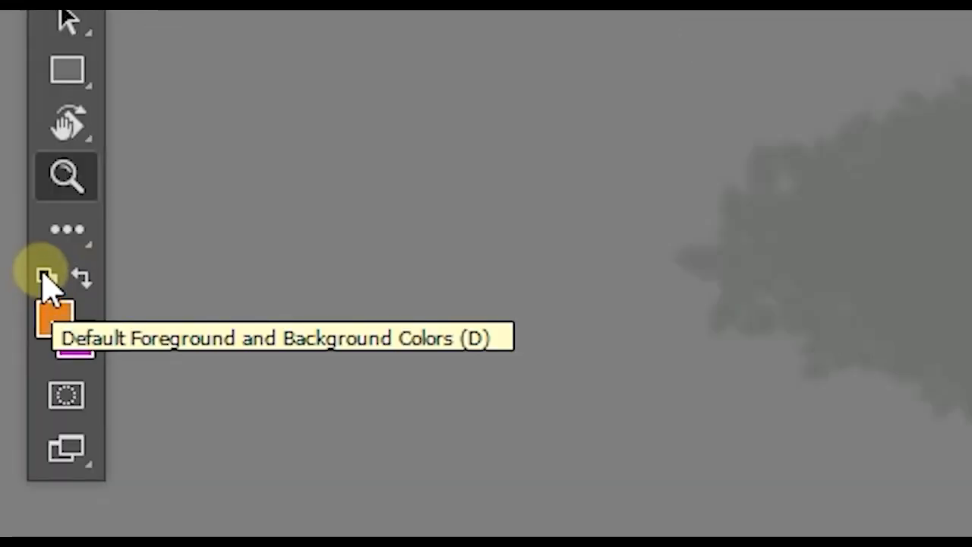
# Step: Reset the foreground and background colors to the default black and white, and switch them back and forth repeatedly
pyautogui.click(43, 278)
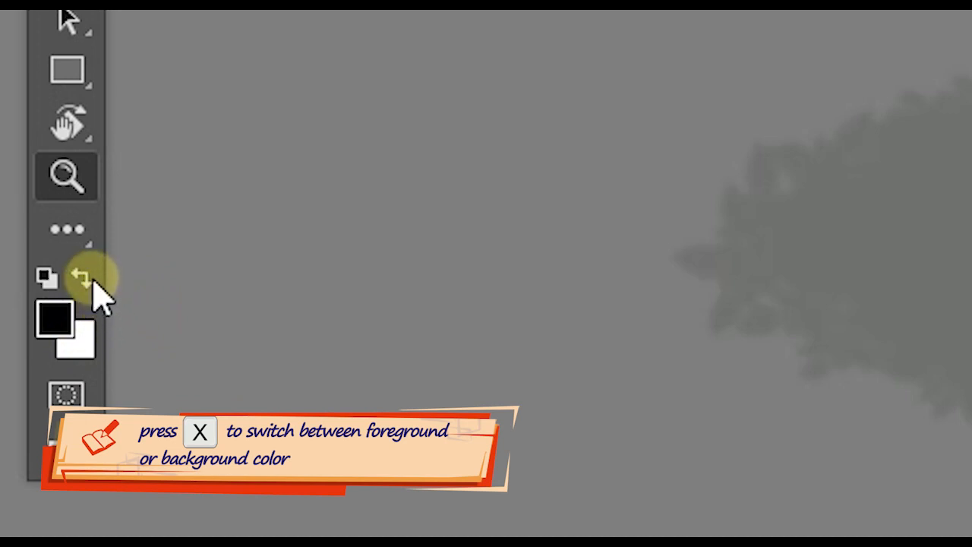
pyautogui.press('x')
pyautogui.press('x')
pyautogui.press('x')
pyautogui.press('x')
pyautogui.press('x')
pyautogui.press('x')
pyautogui.press('x')
pyautogui.press('x')
pyautogui.press('x')
pyautogui.press('x')
# Step: Pick a saturated orange as the foreground color and restore the default black and white colors
pyautogui.click(58, 319)
pyautogui.click(700, 243)
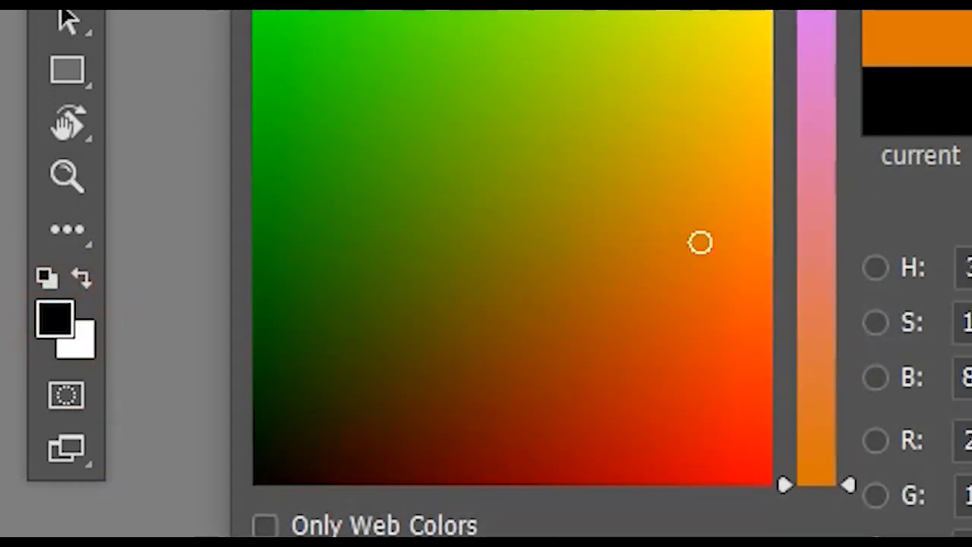
pyautogui.press('Return')
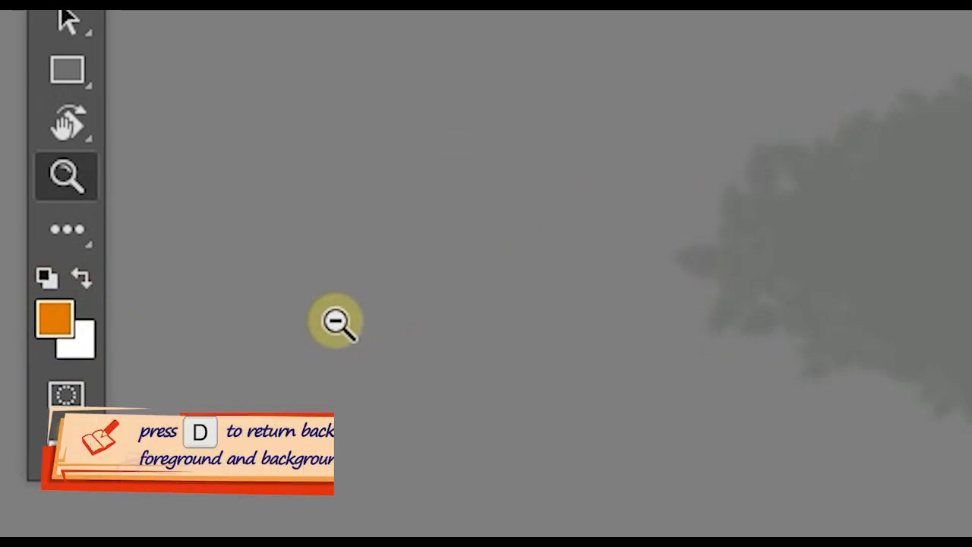
pyautogui.press('d')
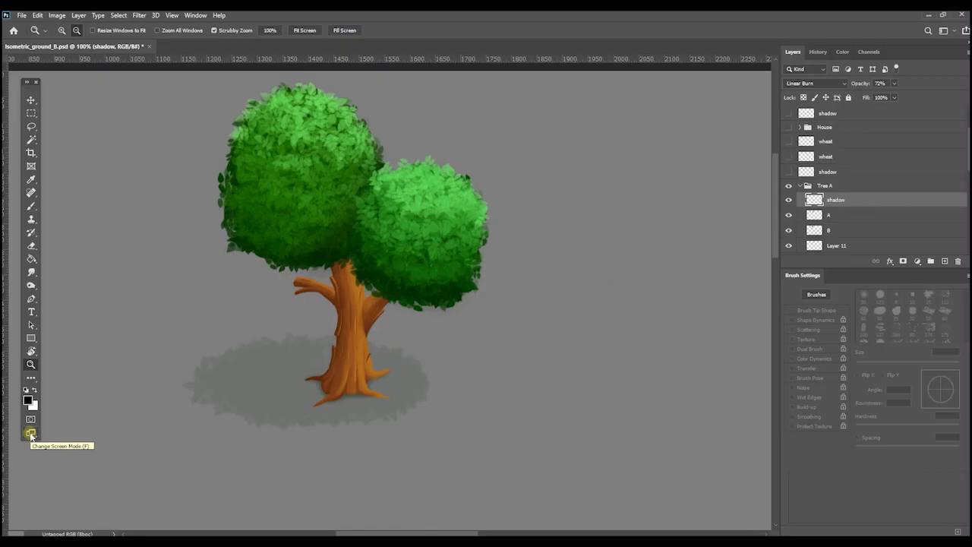
# Step: Cycle the screen mode through full screen with menu bar and full screen, and return to the standard screen mode
pyautogui.click(30, 435)
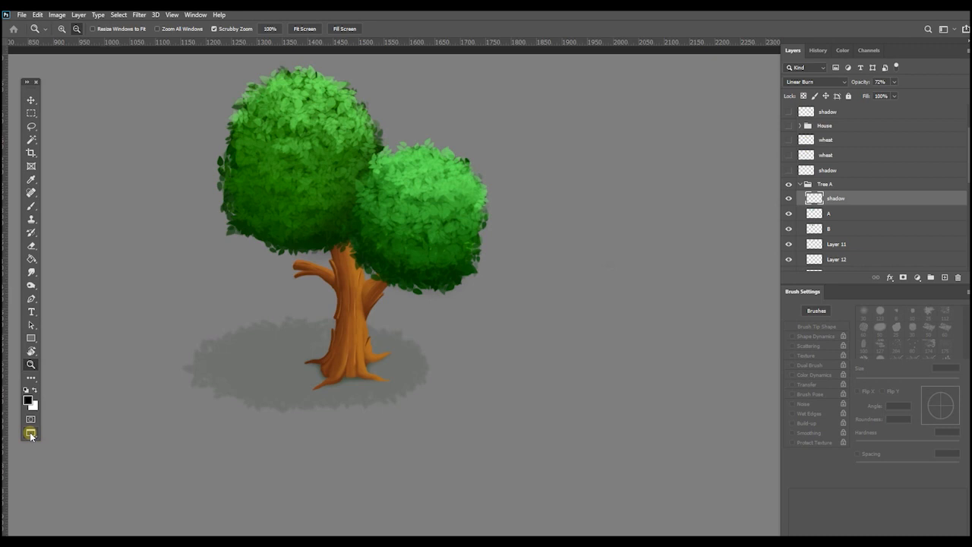
pyautogui.click(31, 435)
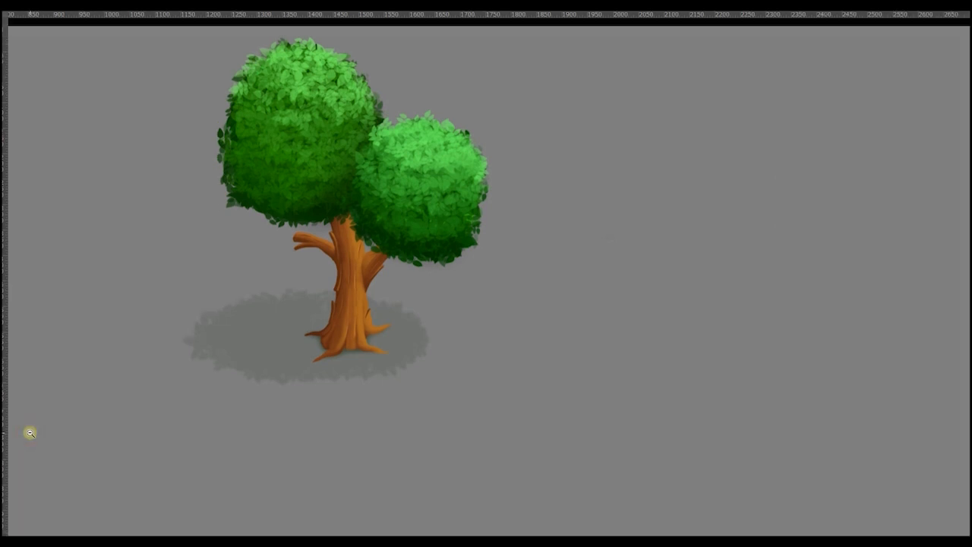
pyautogui.press('f')
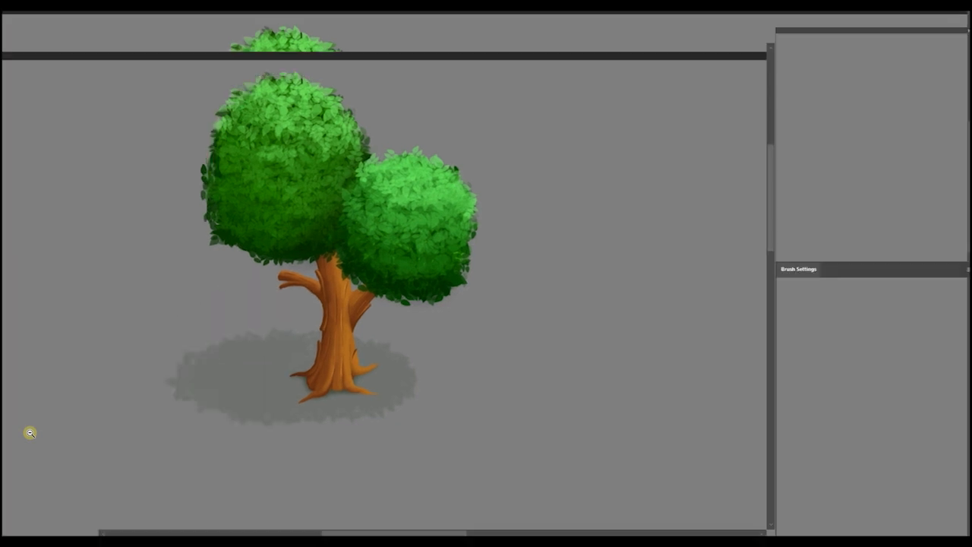